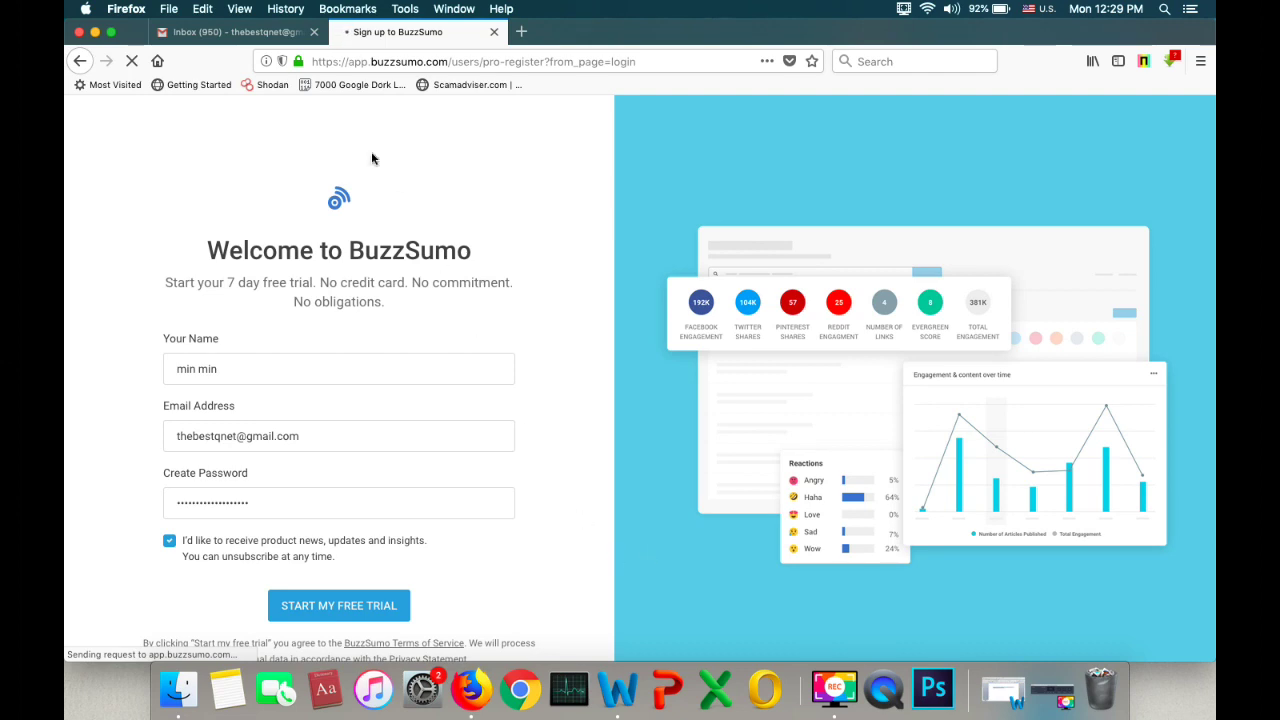
Switch to the Gmail inbox to wait for BuzzSumo's confirmation email
left_click(272, 34)
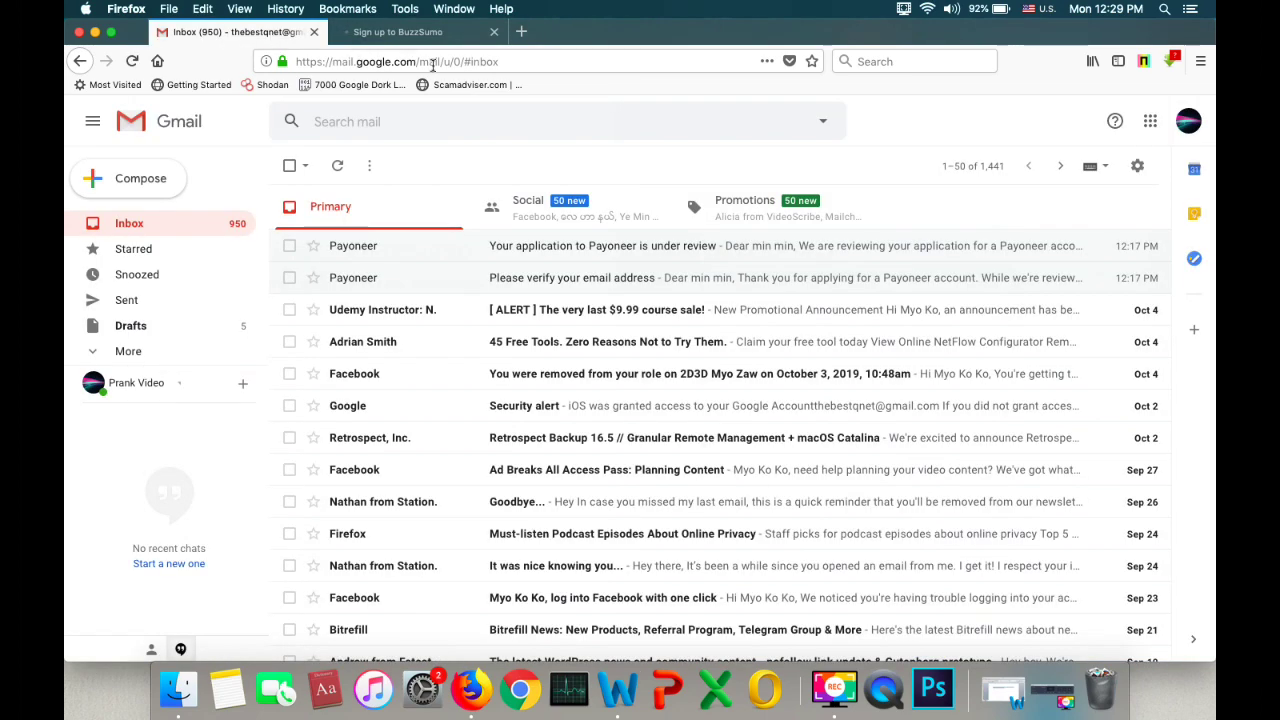
Open the 'Please Confirm Your Email' message from BuzzSumo Team and click Confirm My Email
left_click(398, 32)
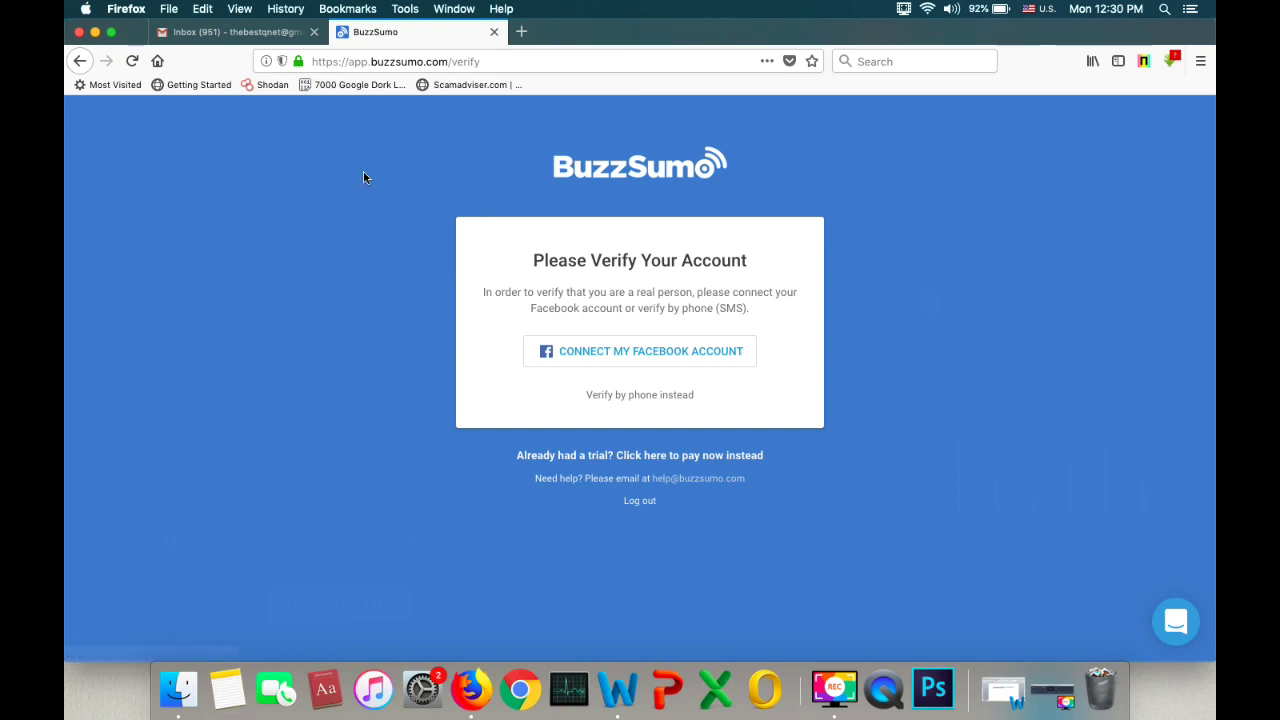
left_click(235, 31)
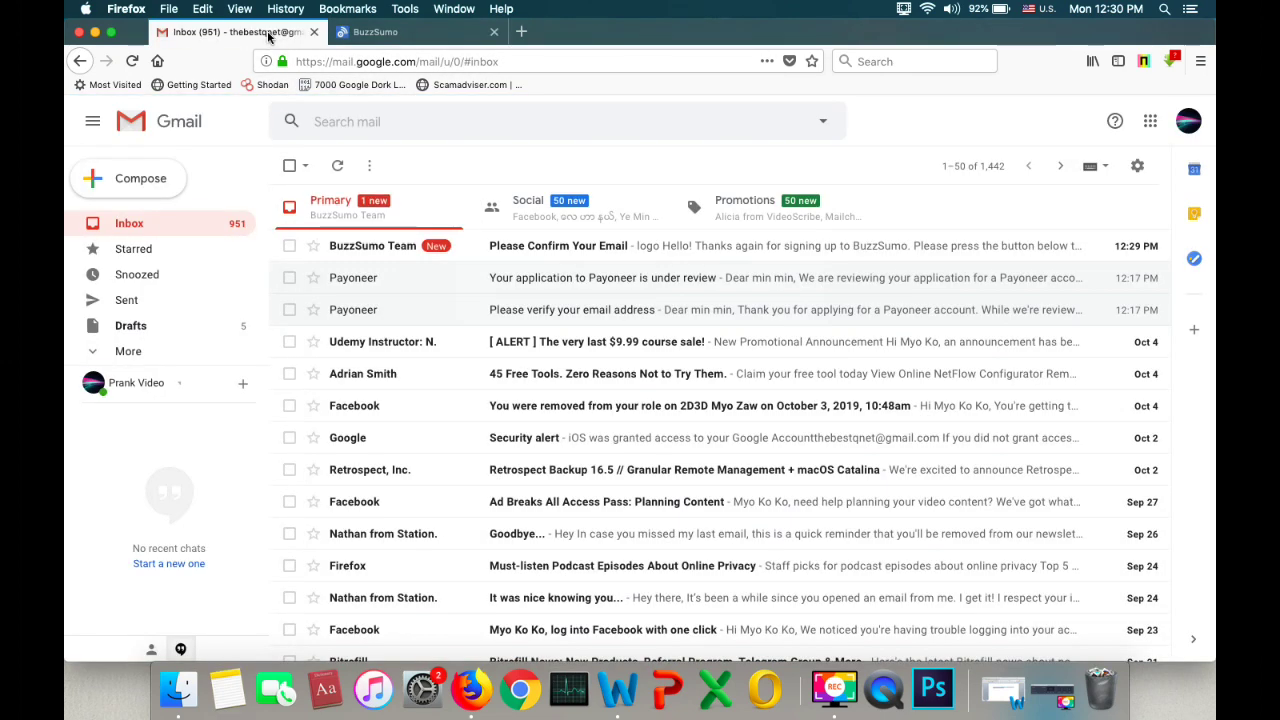
left_click(550, 250)
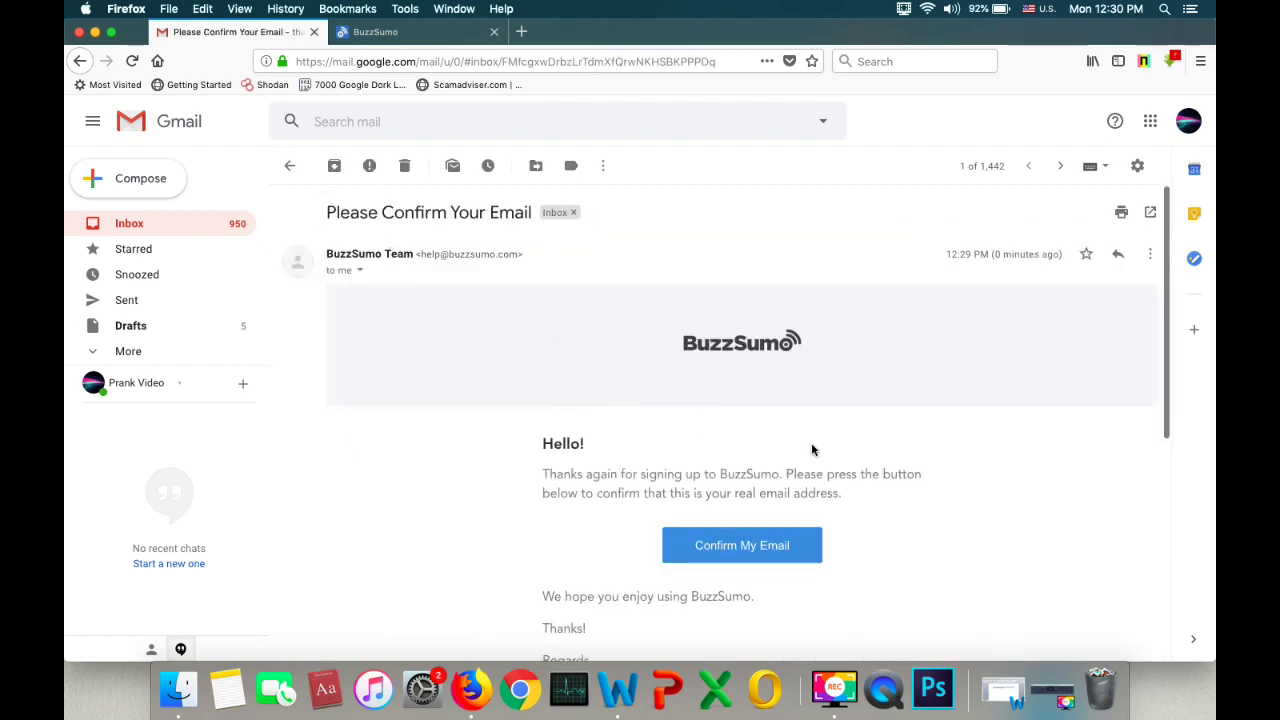
left_click(742, 552)
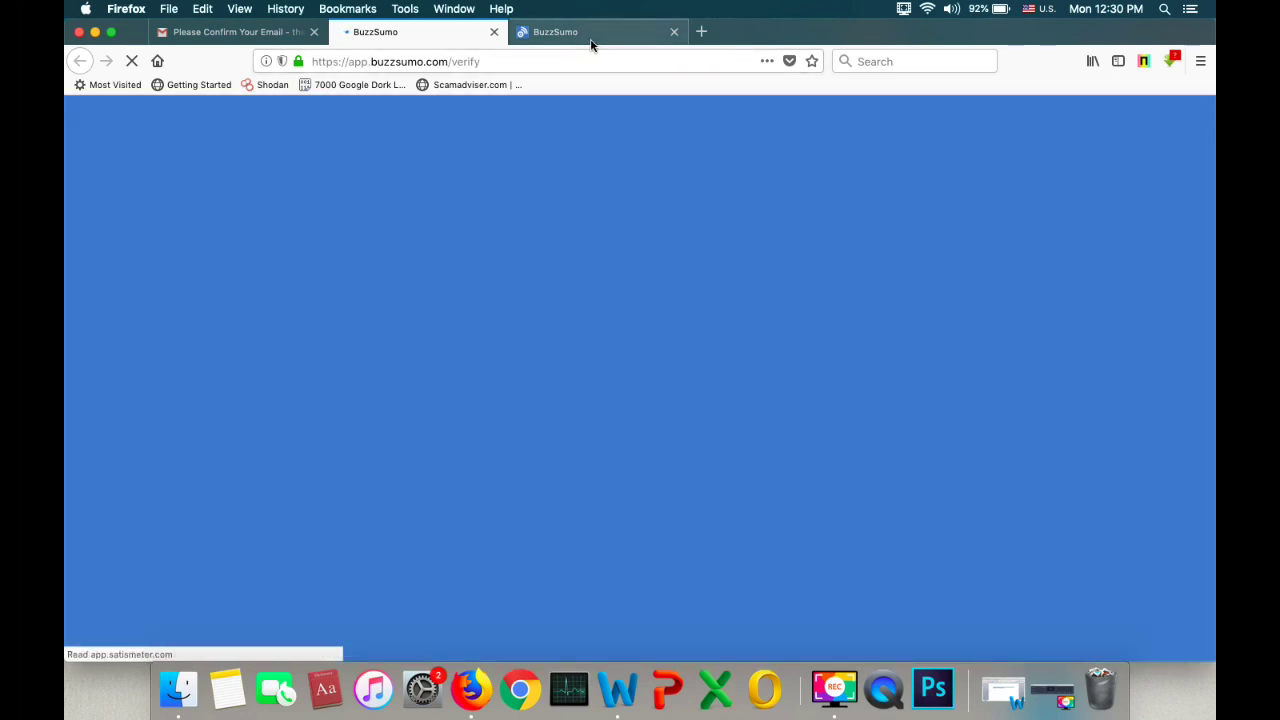
Try verifying the BuzzSumo account through Facebook, then back out to the verify page
left_click(548, 33)
left_click(443, 33)
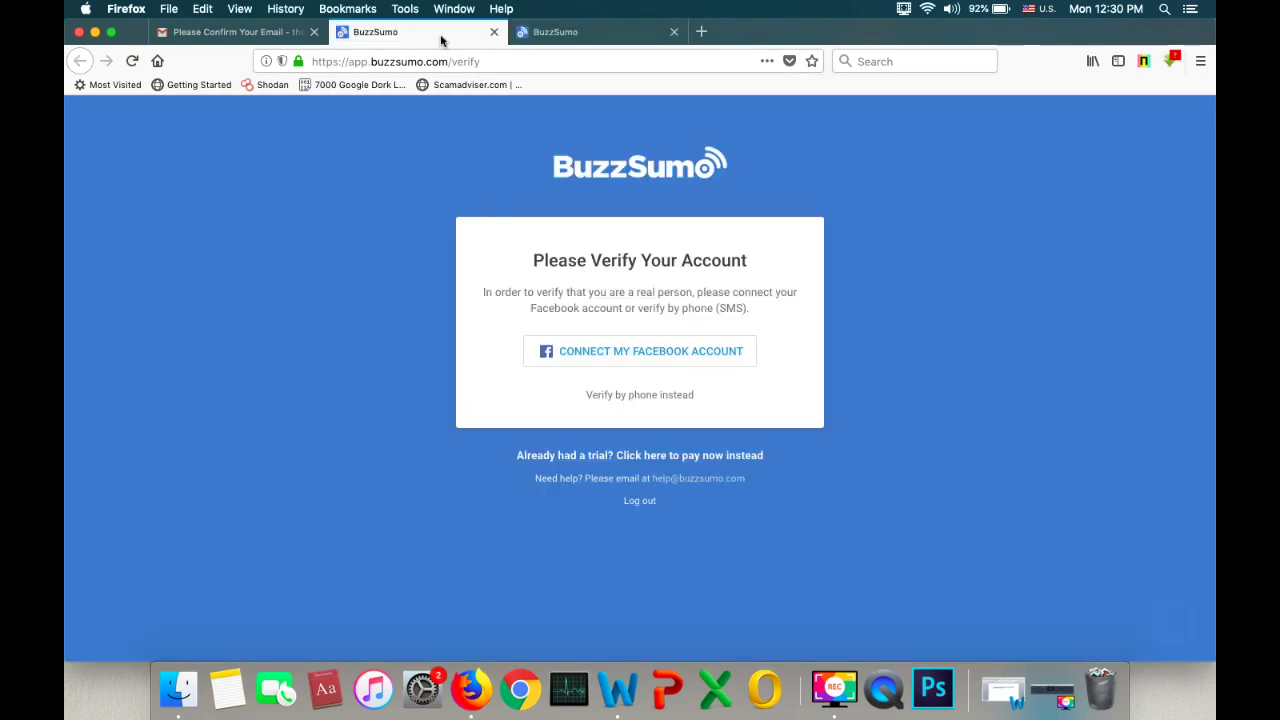
left_click(667, 364)
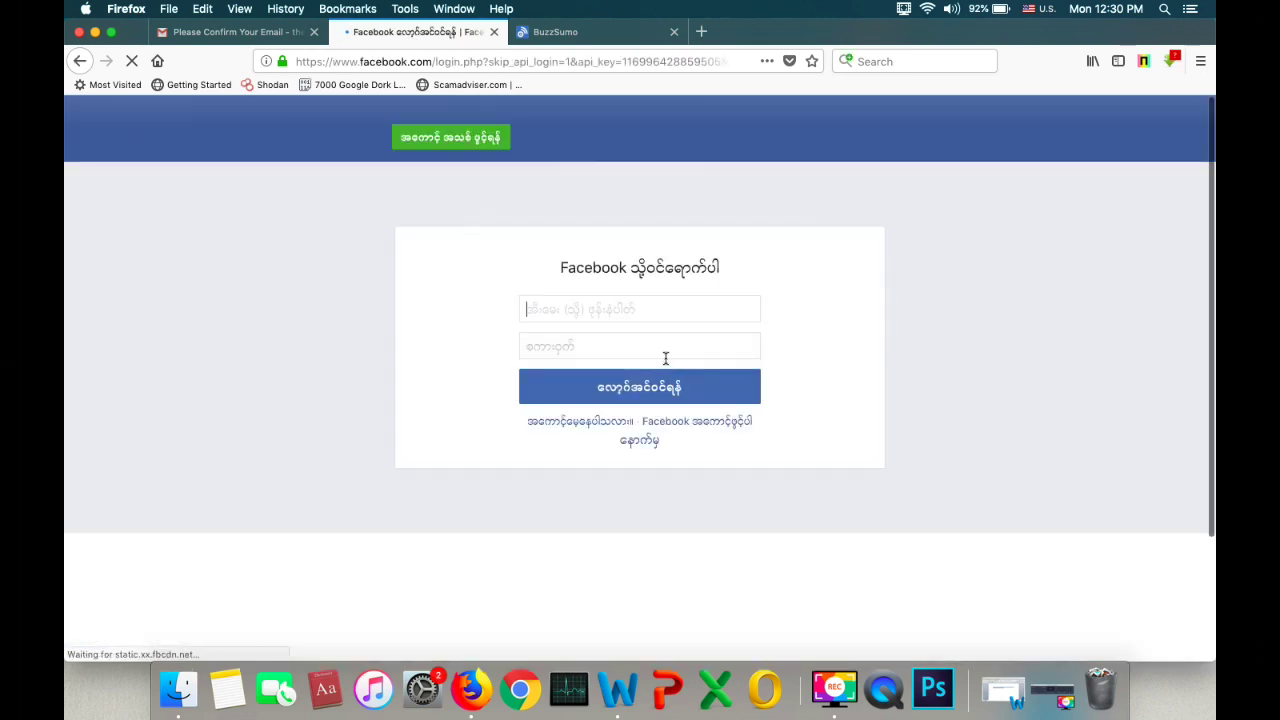
left_click(75, 62)
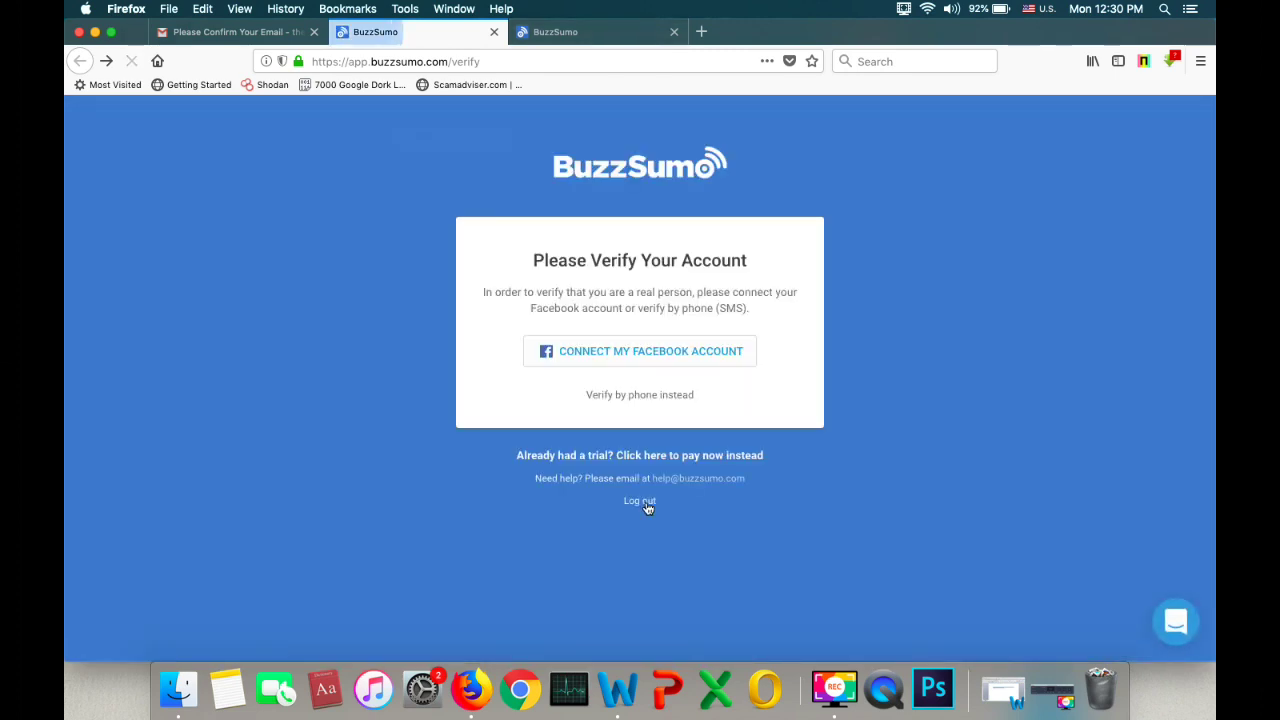
Switch to phone verification and enter the mobile number under Myanmar (+95)
left_click(631, 398)
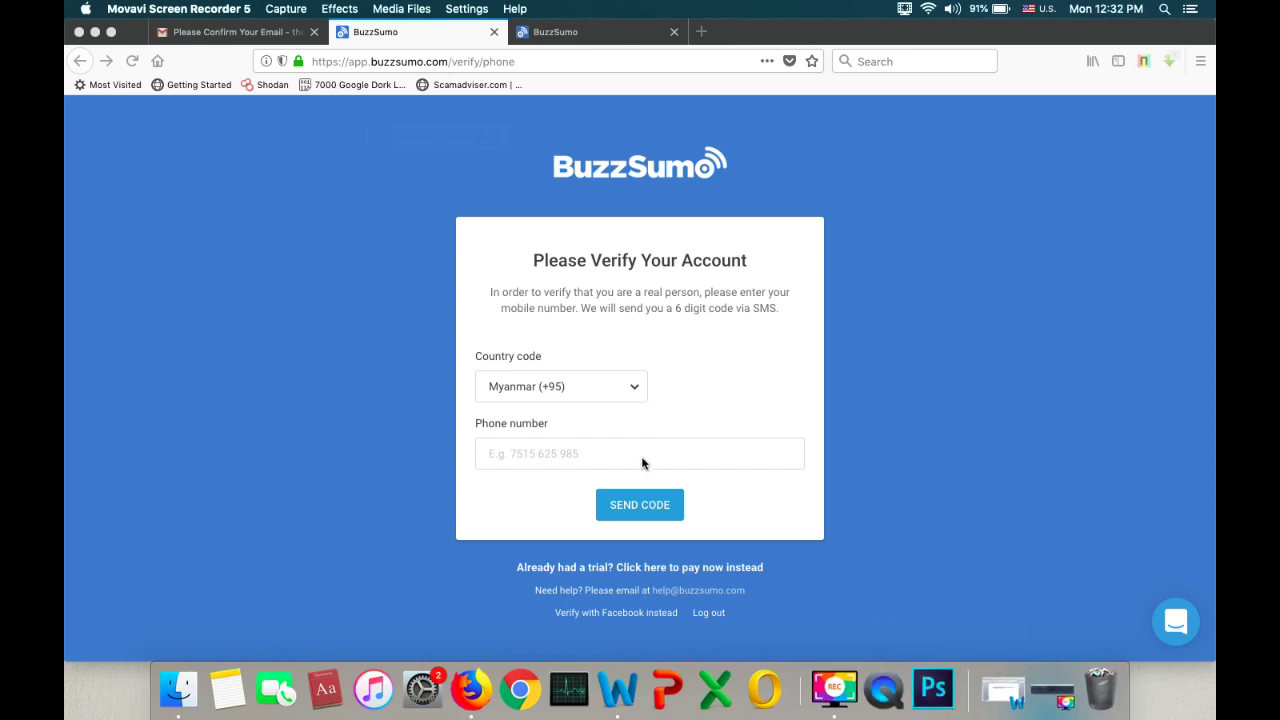
left_click(642, 457)
left_click(626, 460)
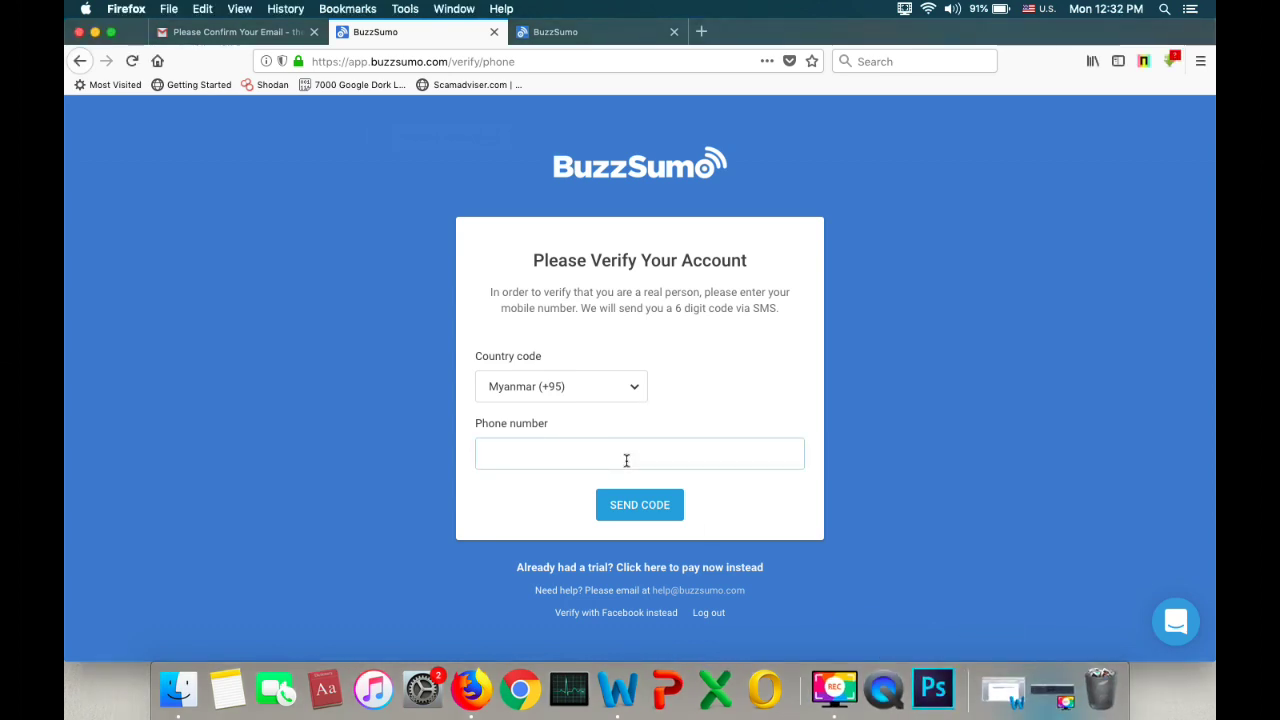
left_click(251, 38)
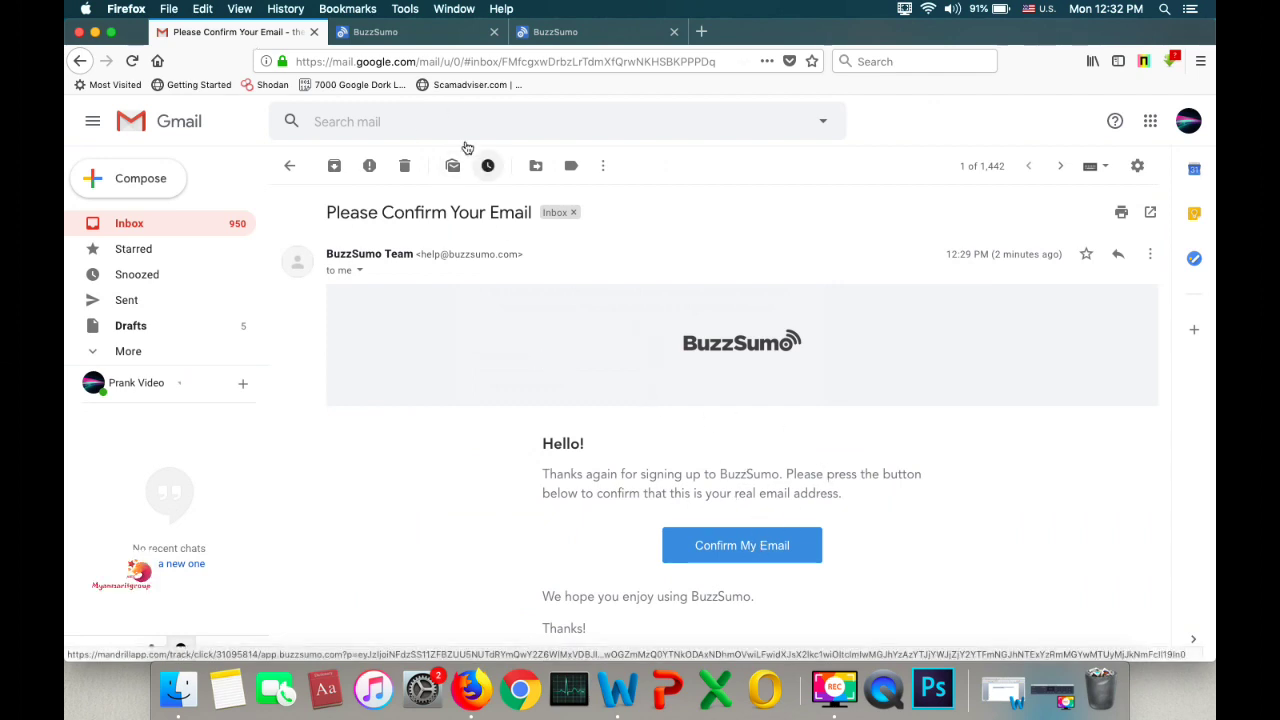
left_click(434, 38)
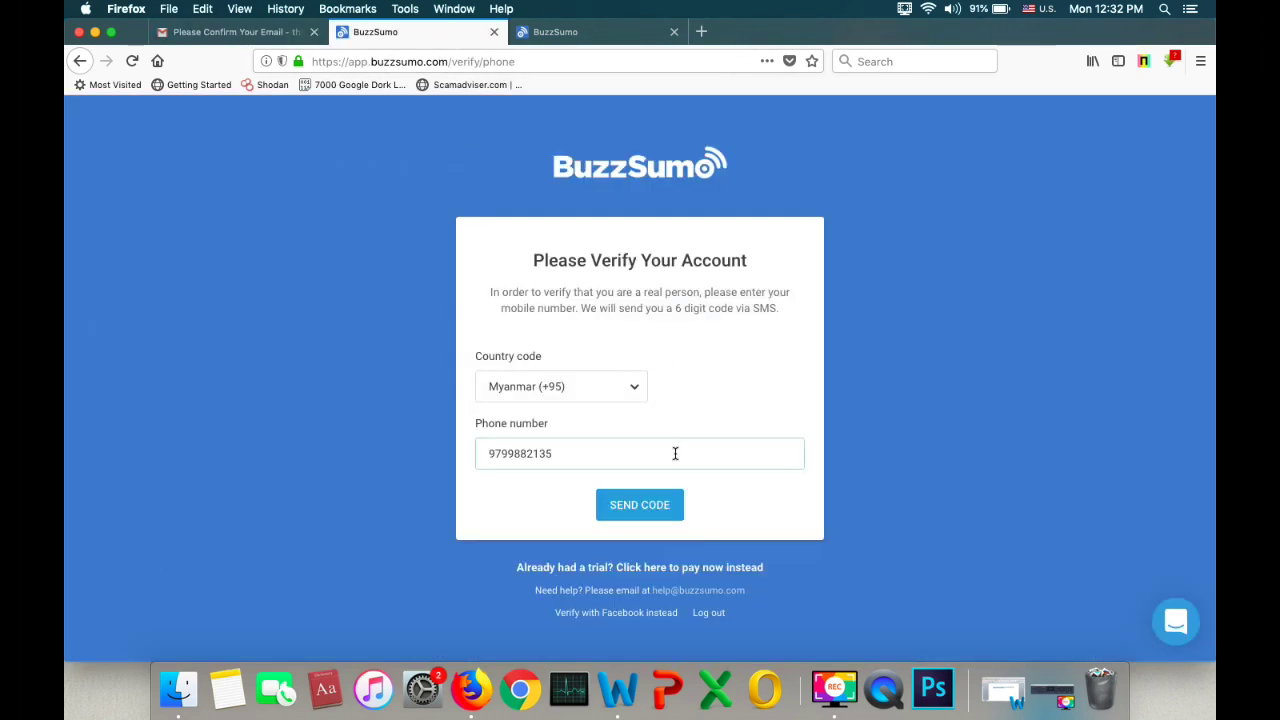
Request an SMS code and enter it, then re-enter the corrected code after the first is rejected
left_click(637, 505)
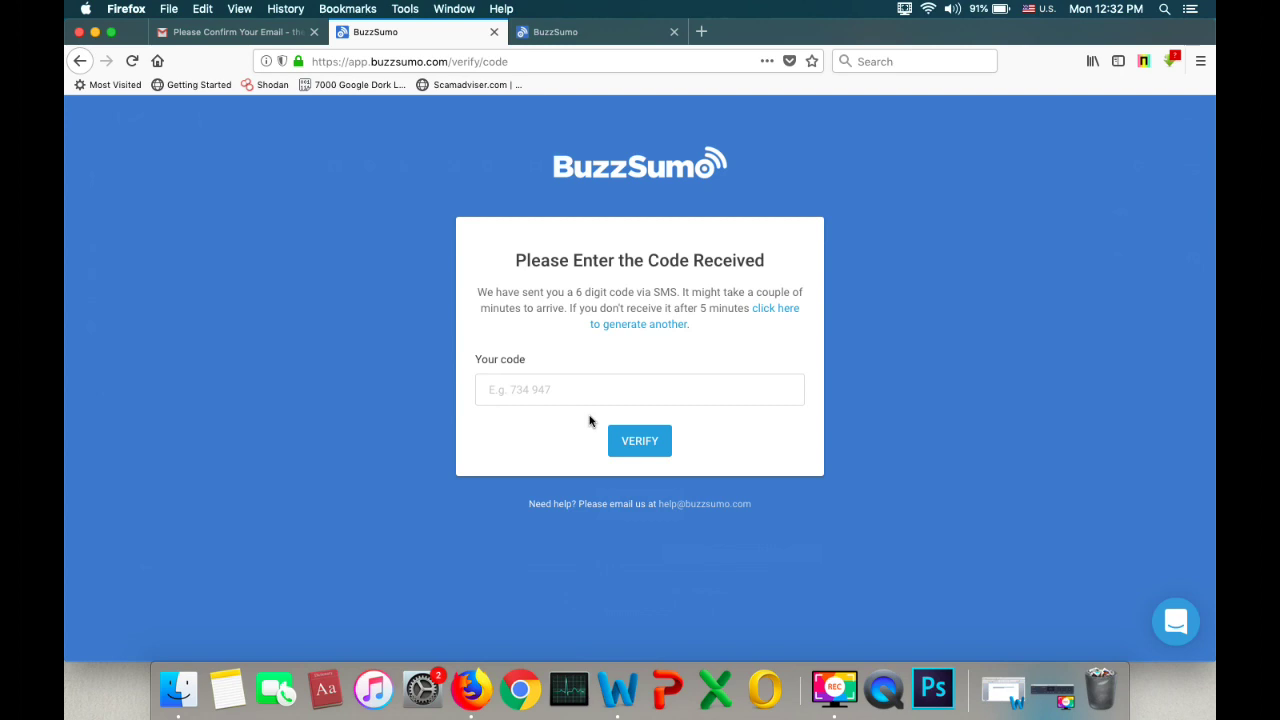
left_click(580, 391)
left_click(648, 446)
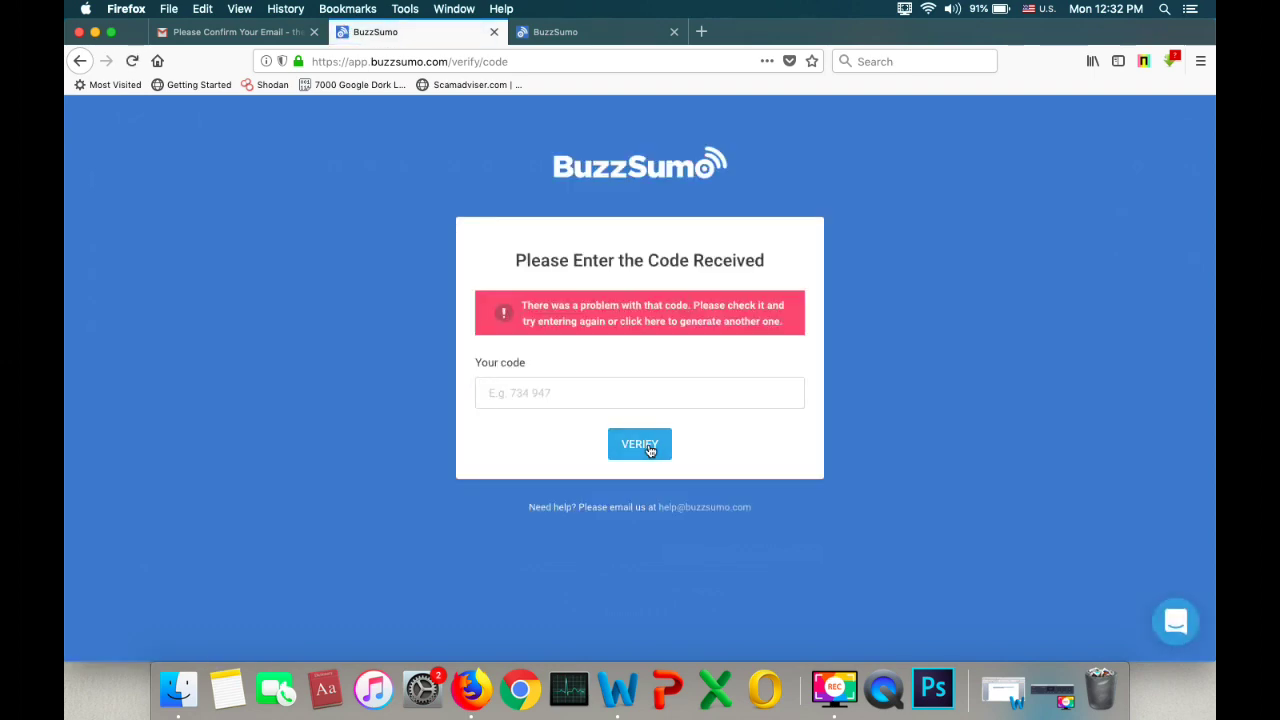
left_click(595, 393)
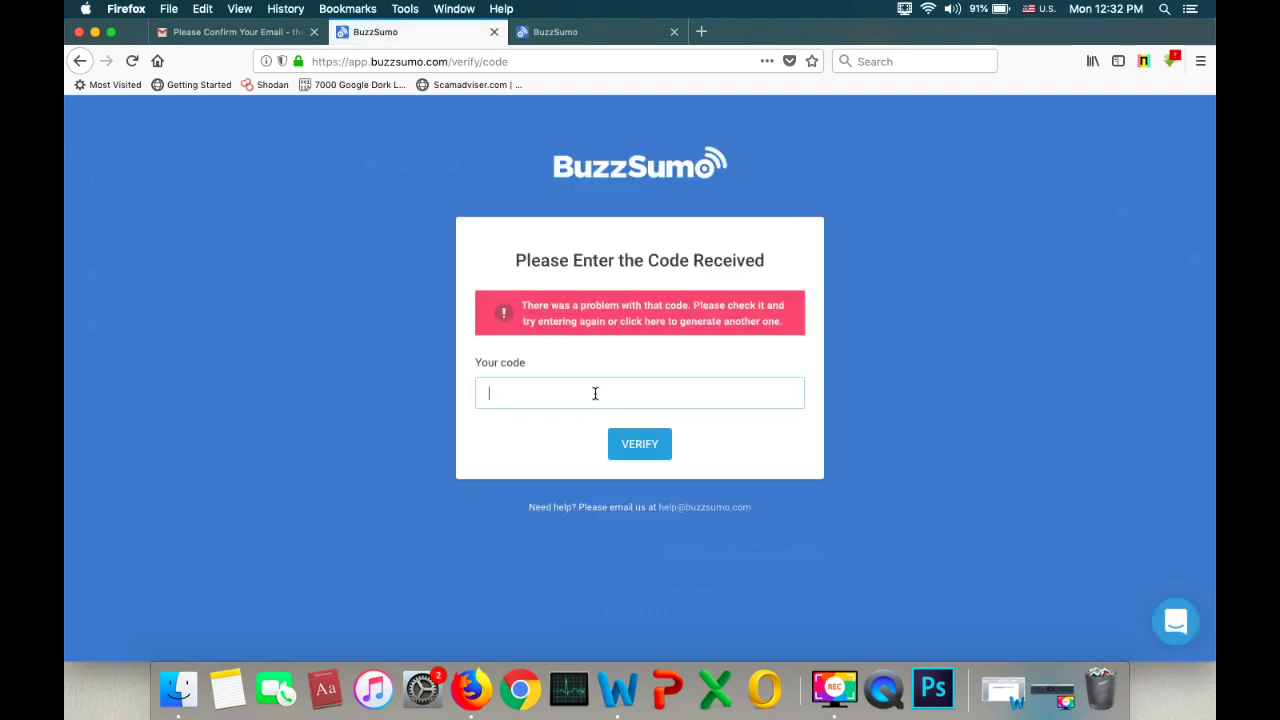
left_click(656, 452)
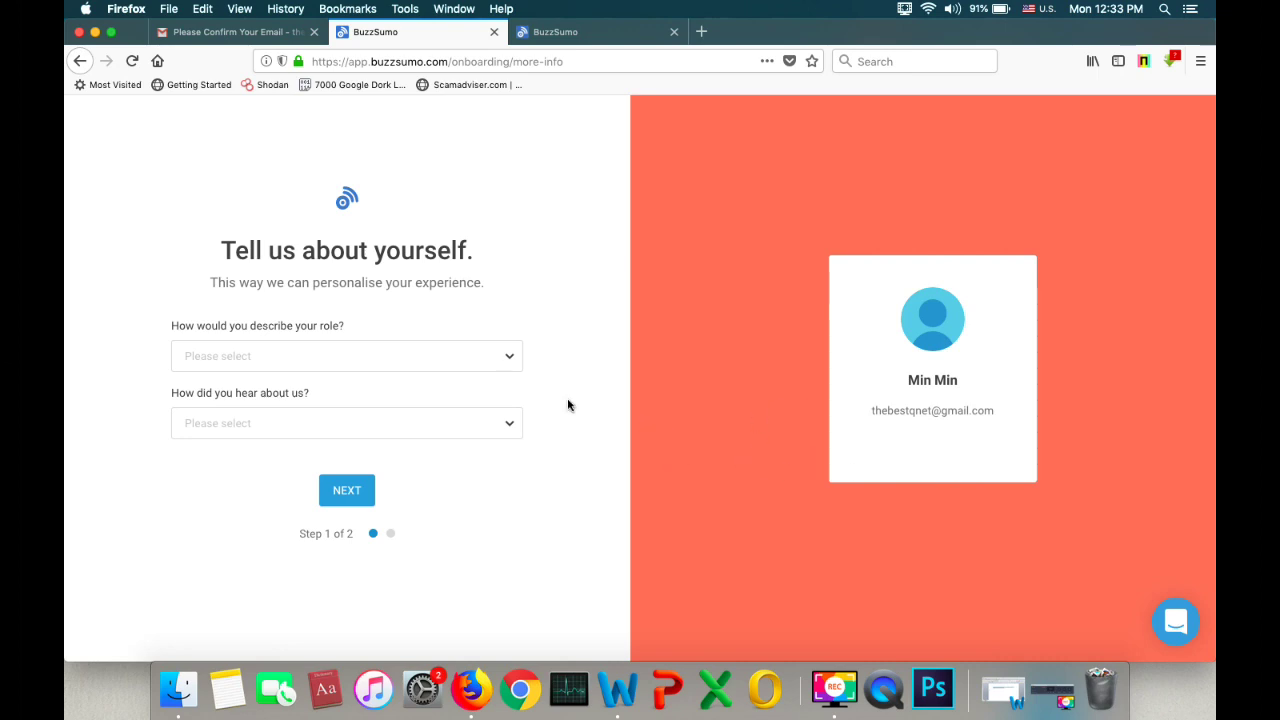
Choose Content Marketing as the role and Facebook as how you heard about BuzzSumo
left_click(511, 360)
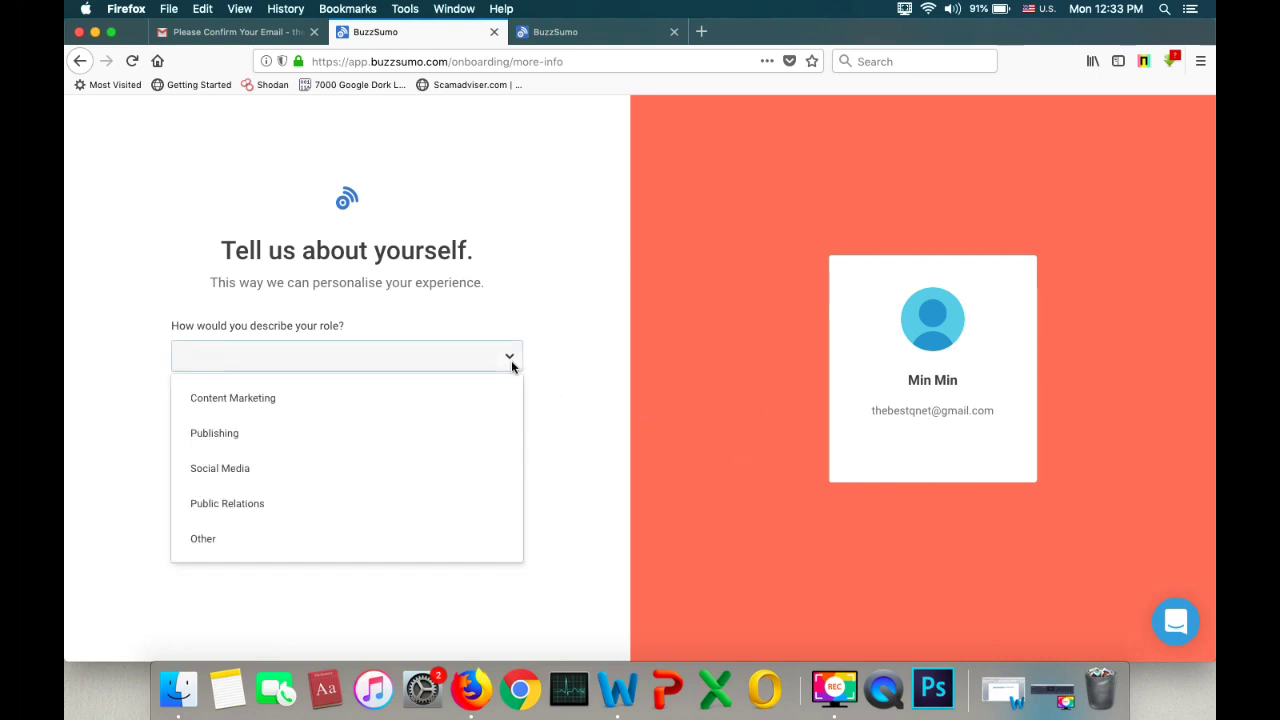
left_click(530, 286)
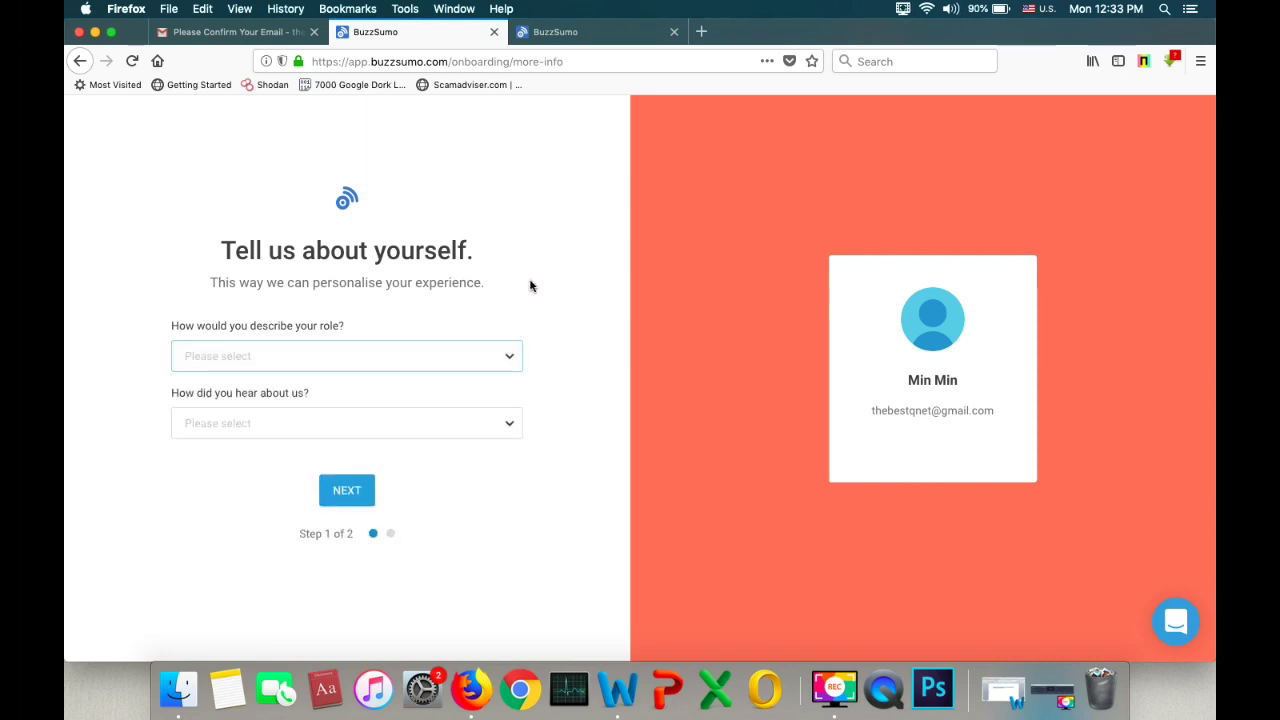
left_click(512, 358)
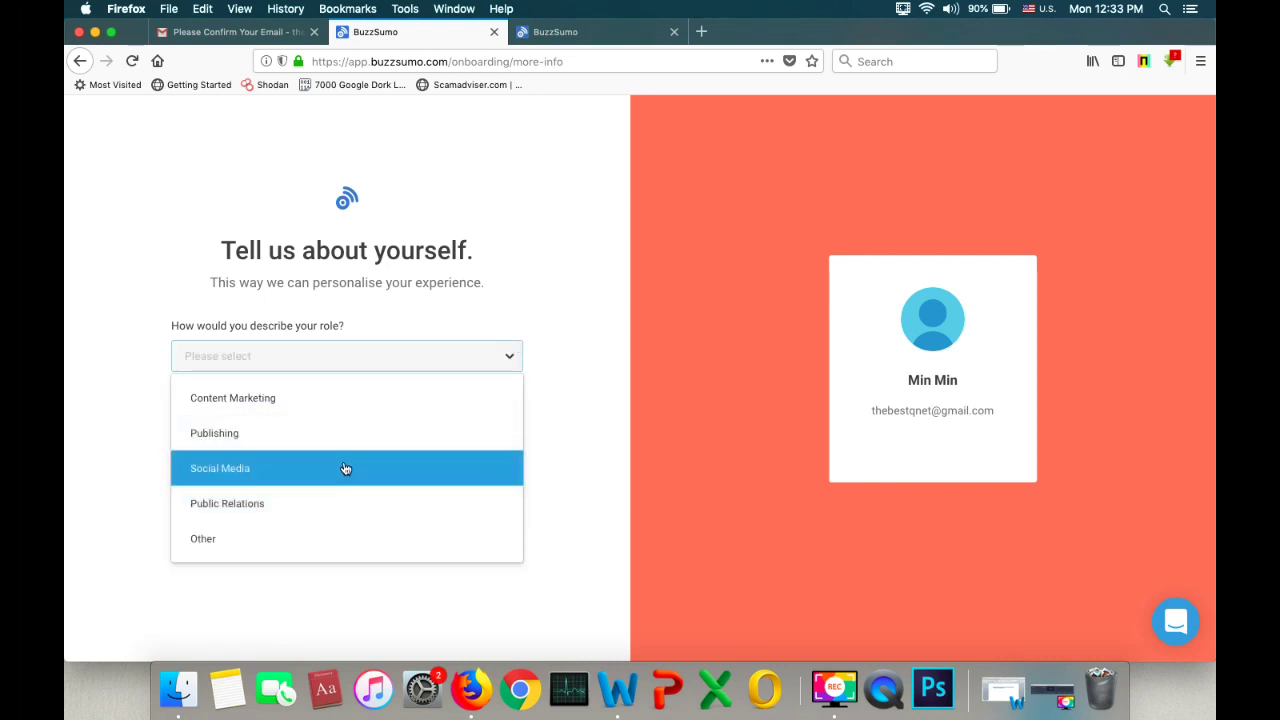
left_click(364, 406)
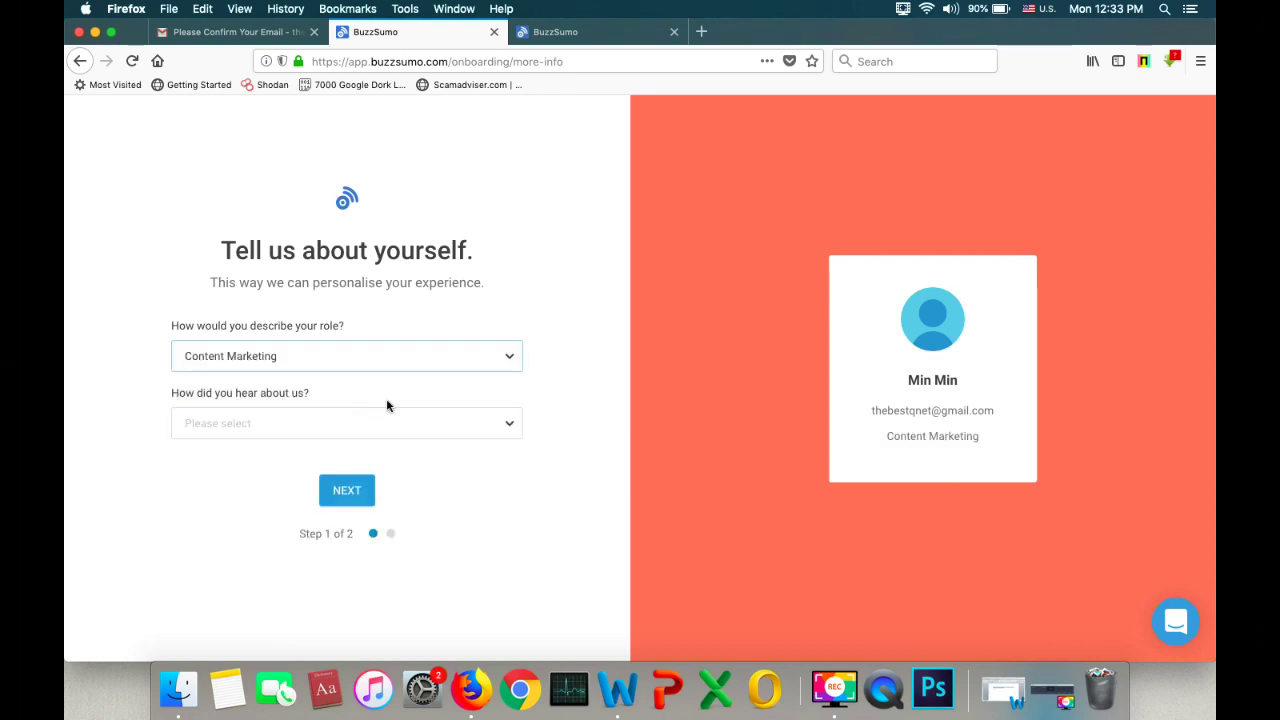
left_click(509, 428)
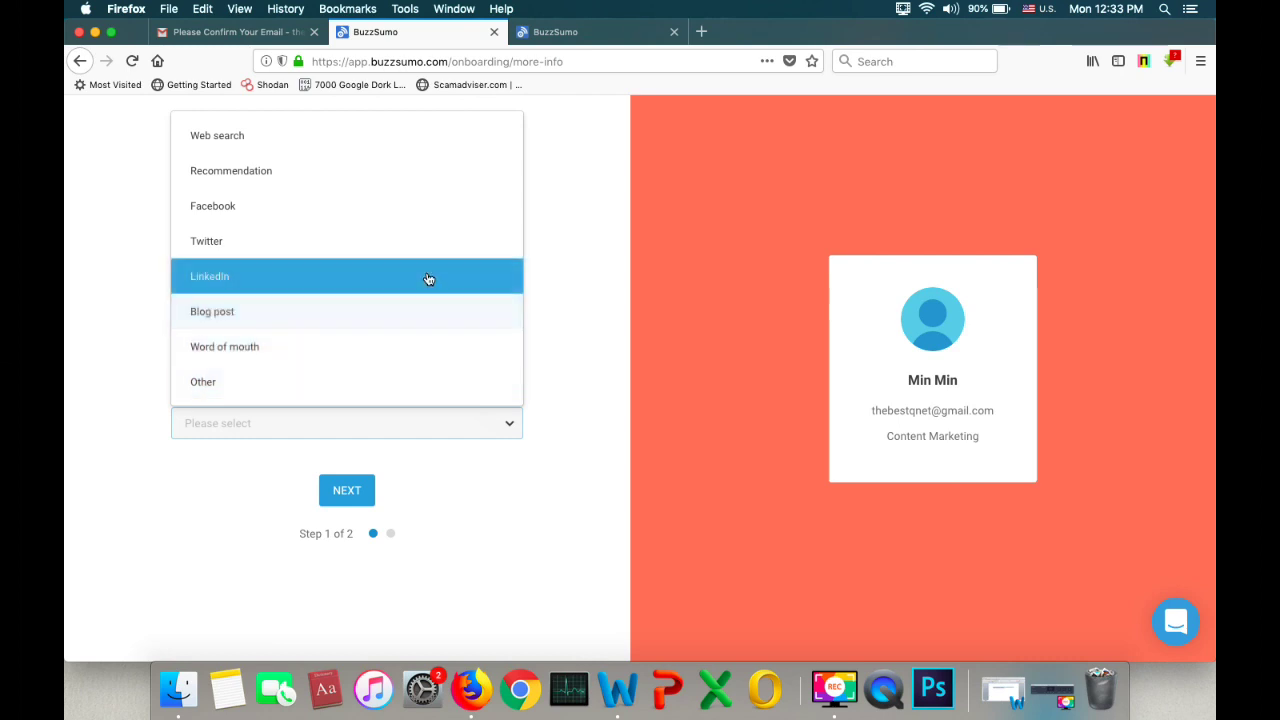
left_click(400, 215)
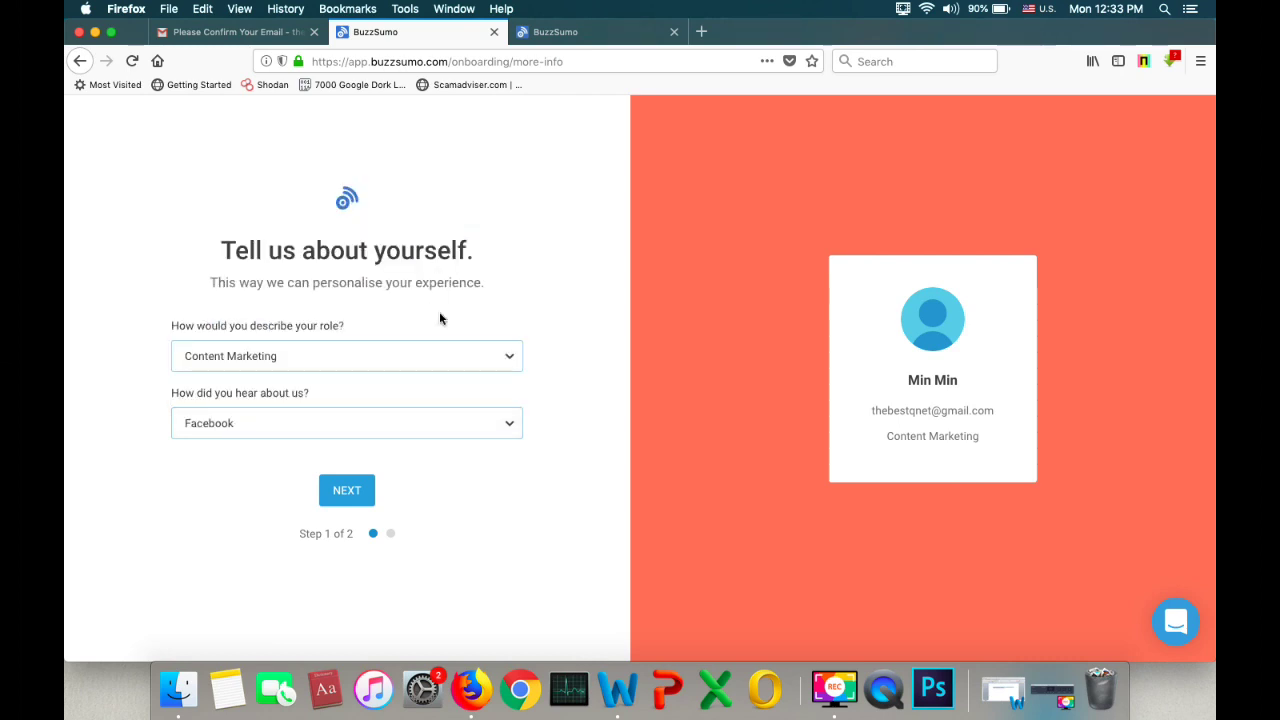
left_click(347, 491)
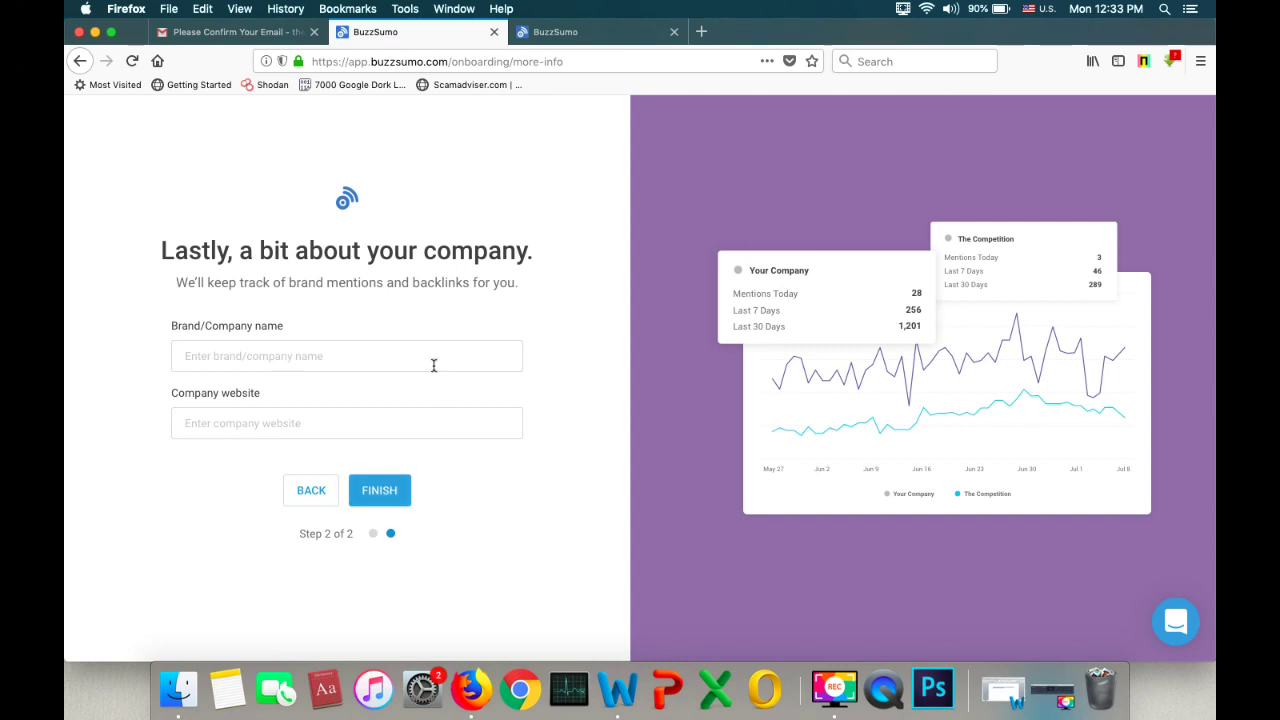
Enter 'Test' as both company name and website, then finish onboarding
left_click(432, 360)
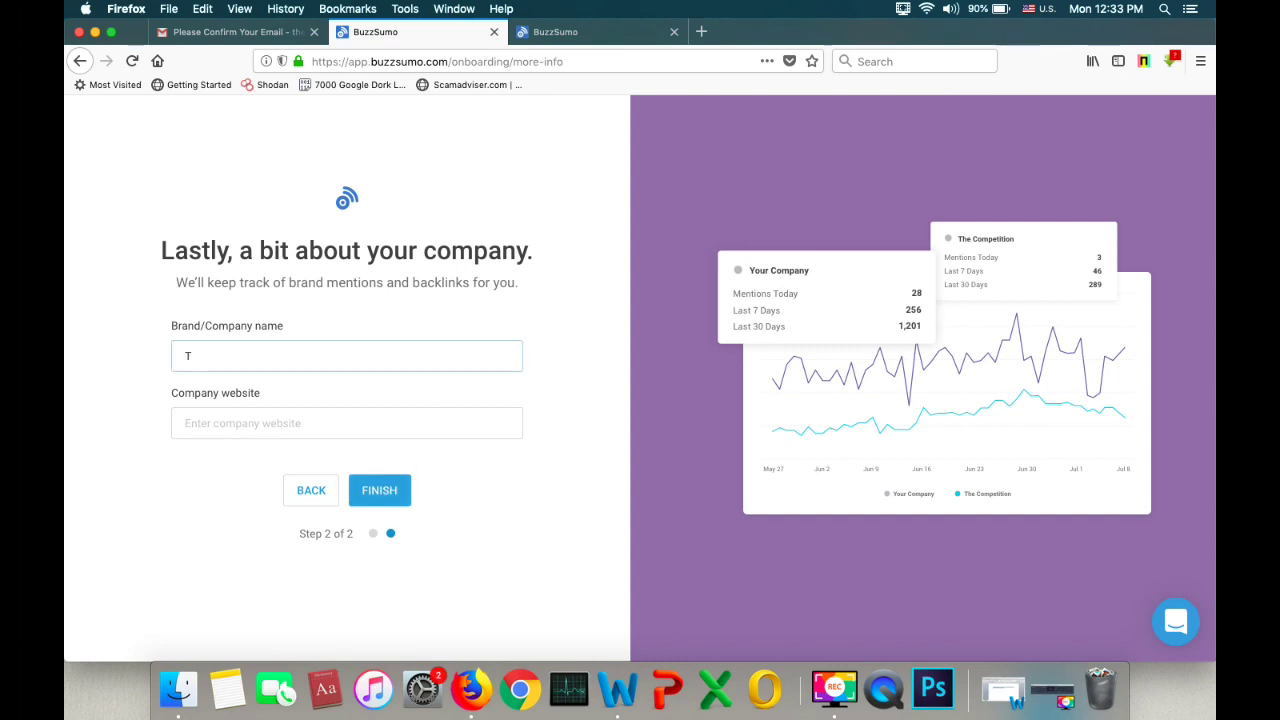
left_click(346, 423)
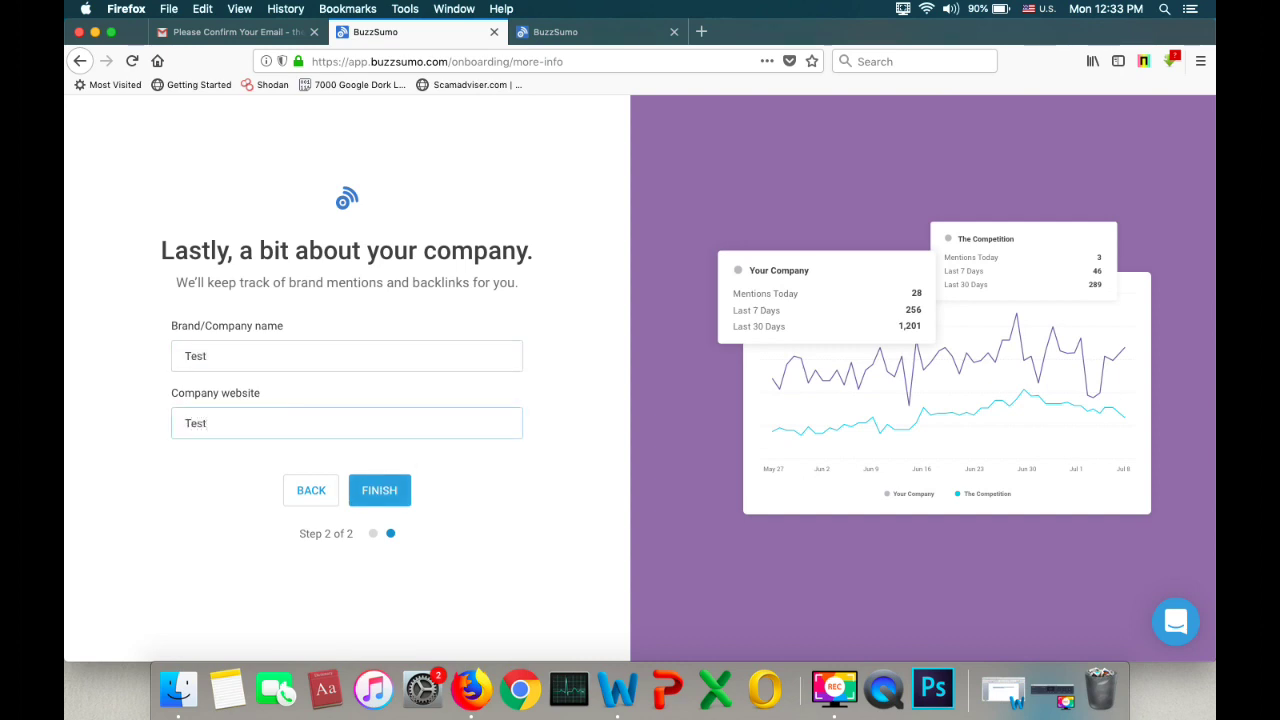
left_click(379, 494)
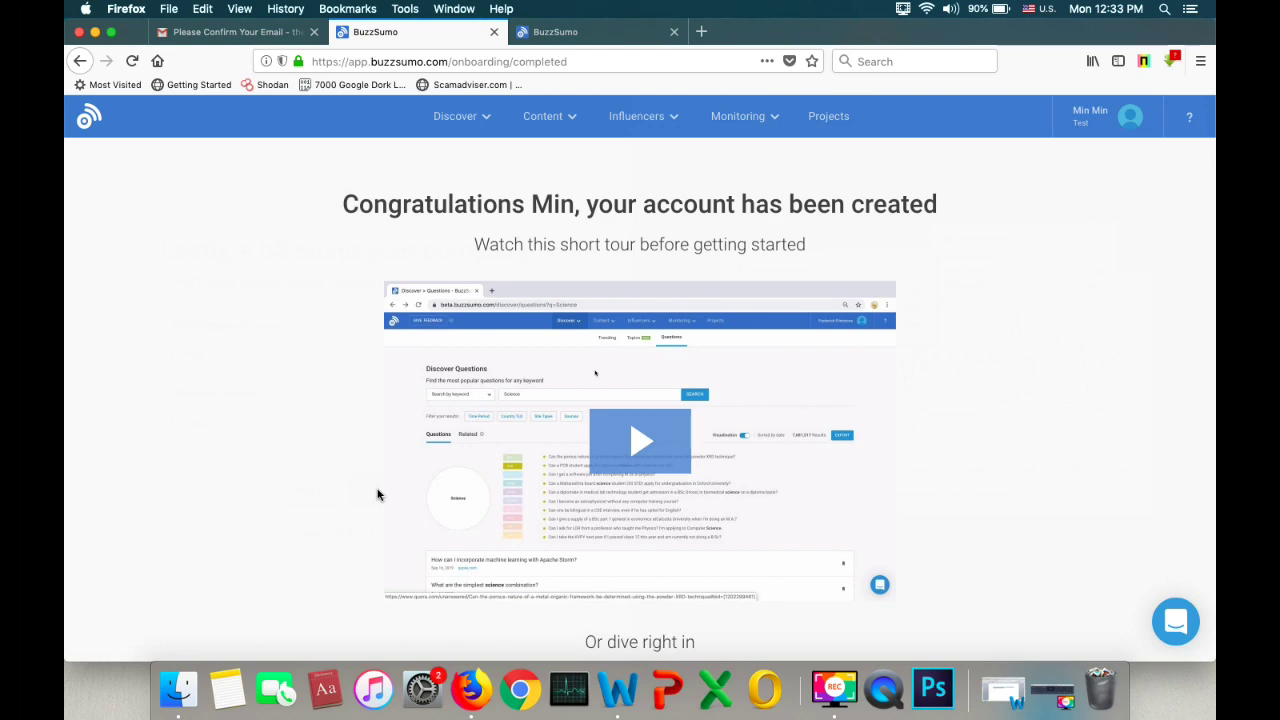
Go to the Facebook Content search page and place the cursor in its keyword box
scroll(1010, 378, "down", 3)
scroll(1008, 376, "up", 3)
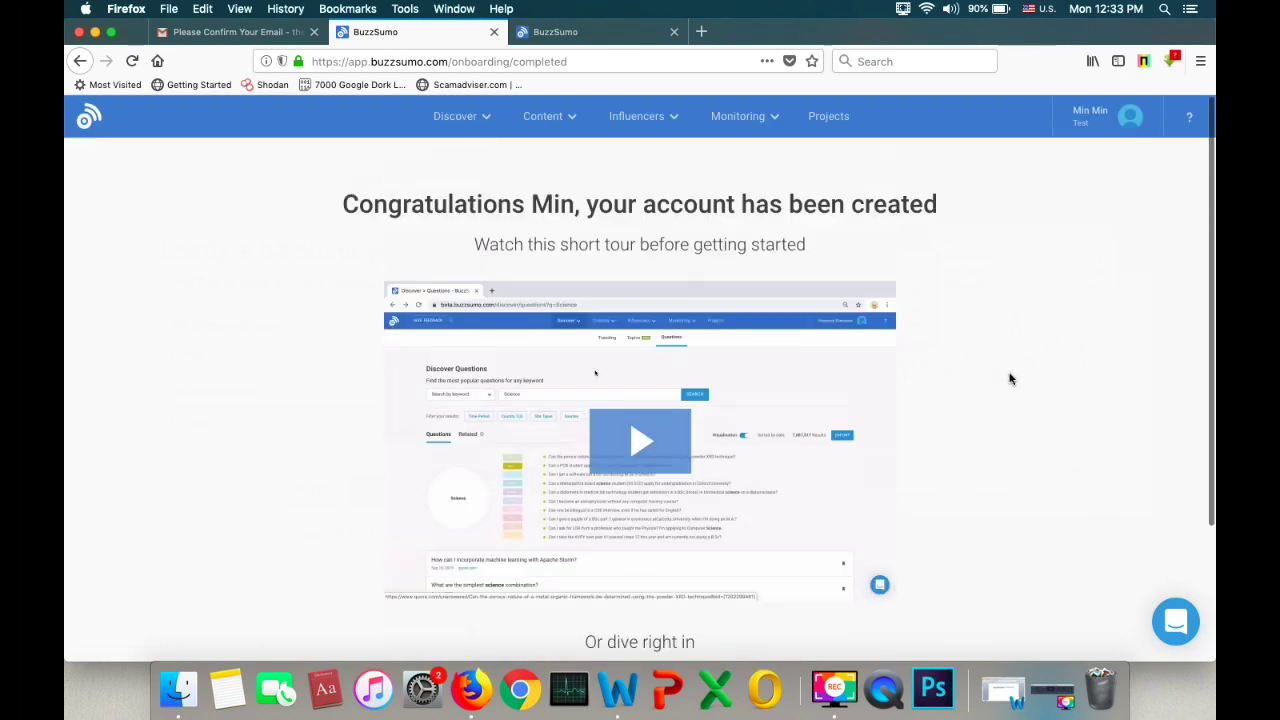
mouse_move(490, 123)
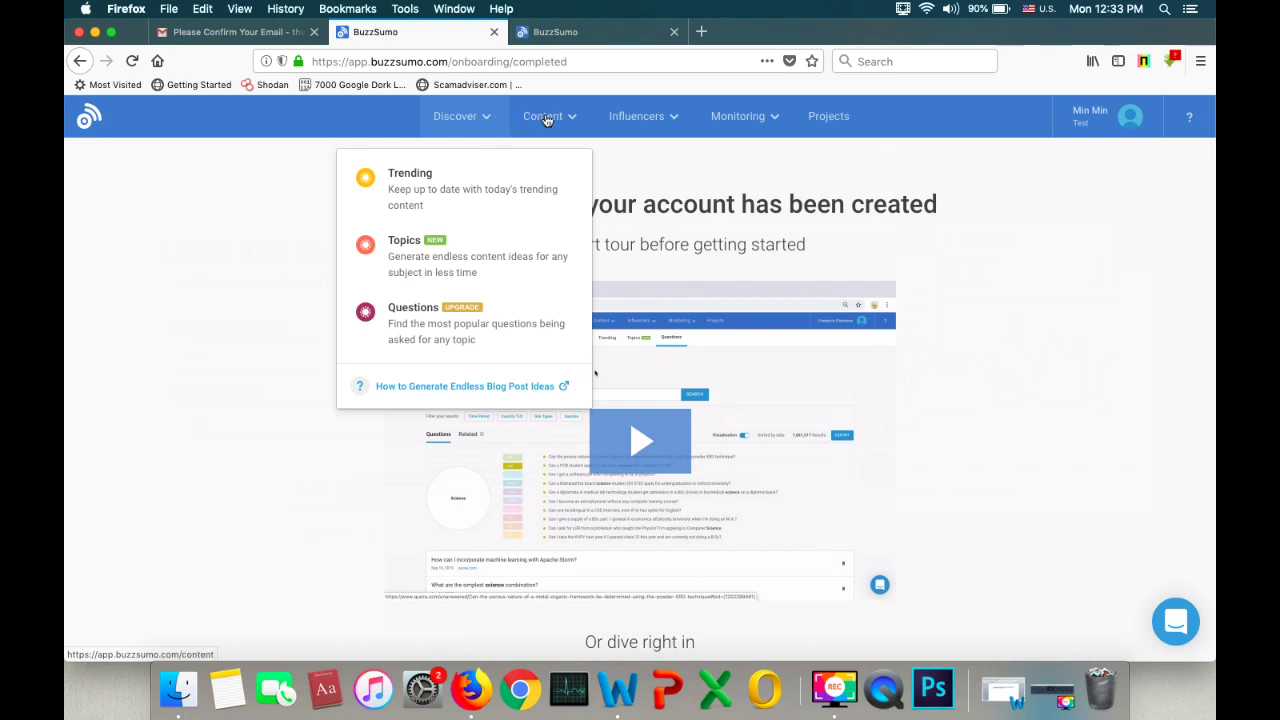
mouse_move(578, 119)
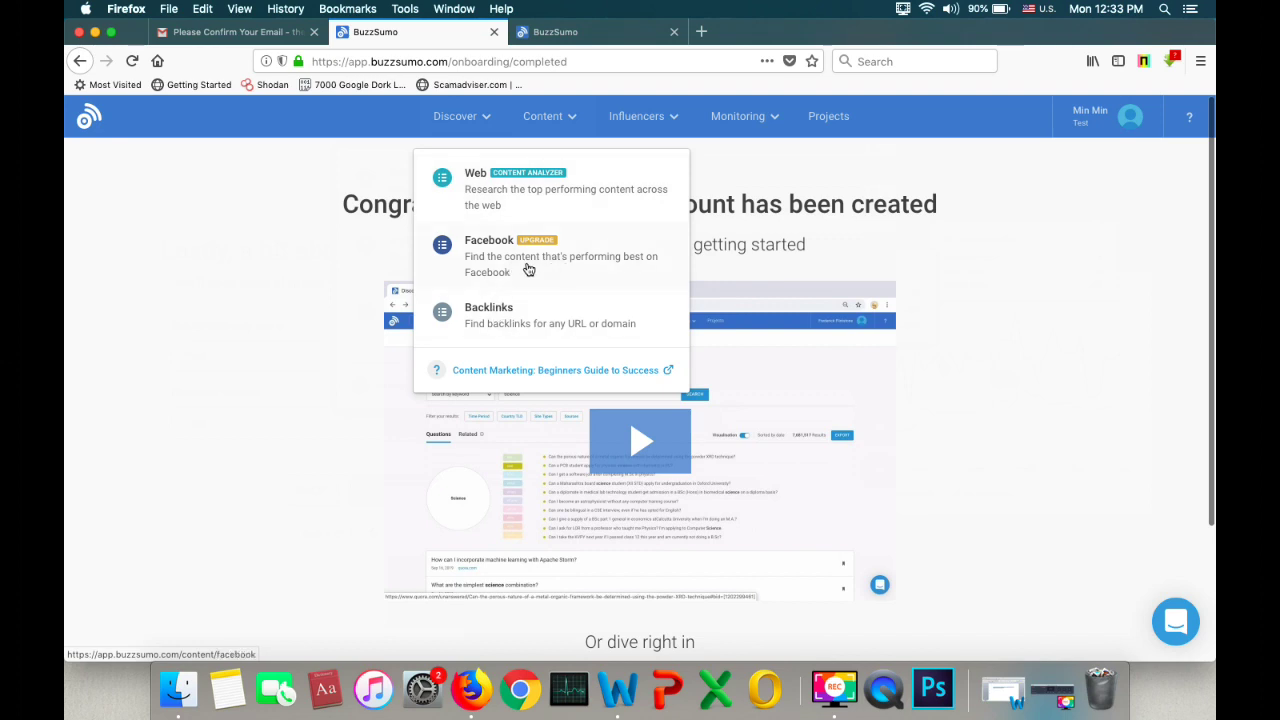
mouse_move(680, 122)
left_click(466, 265)
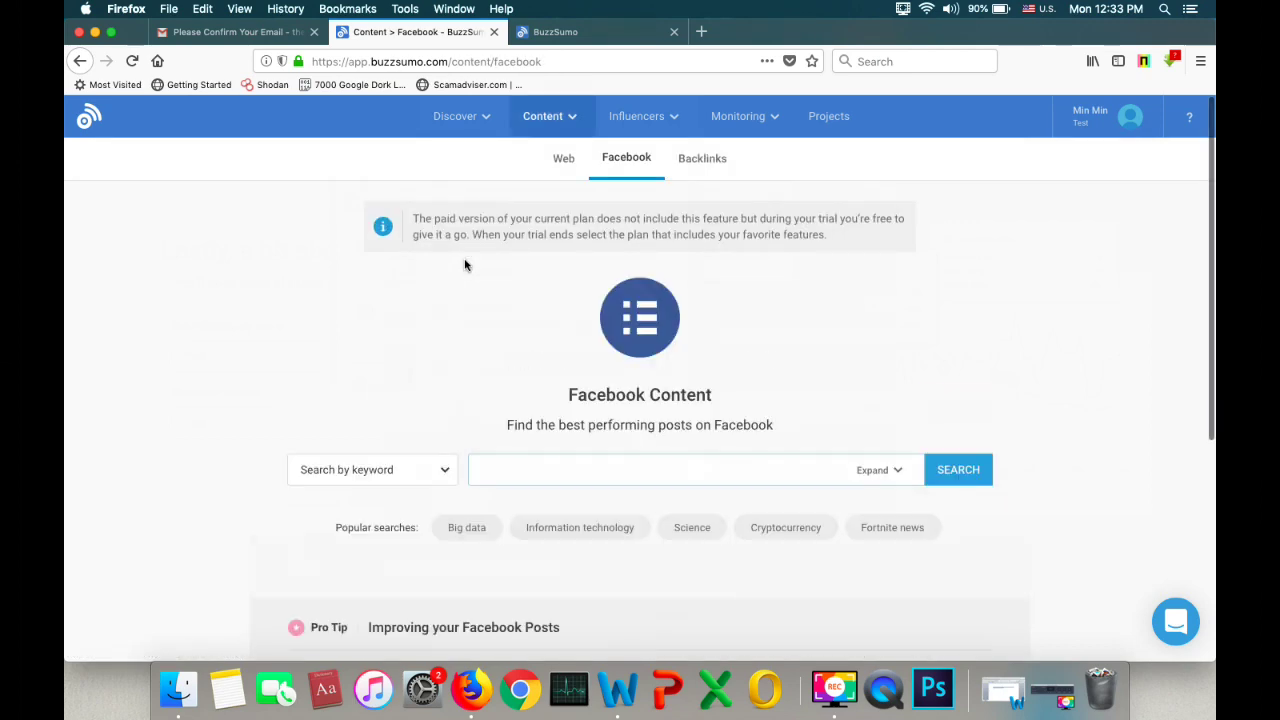
scroll(464, 265, "down", 3)
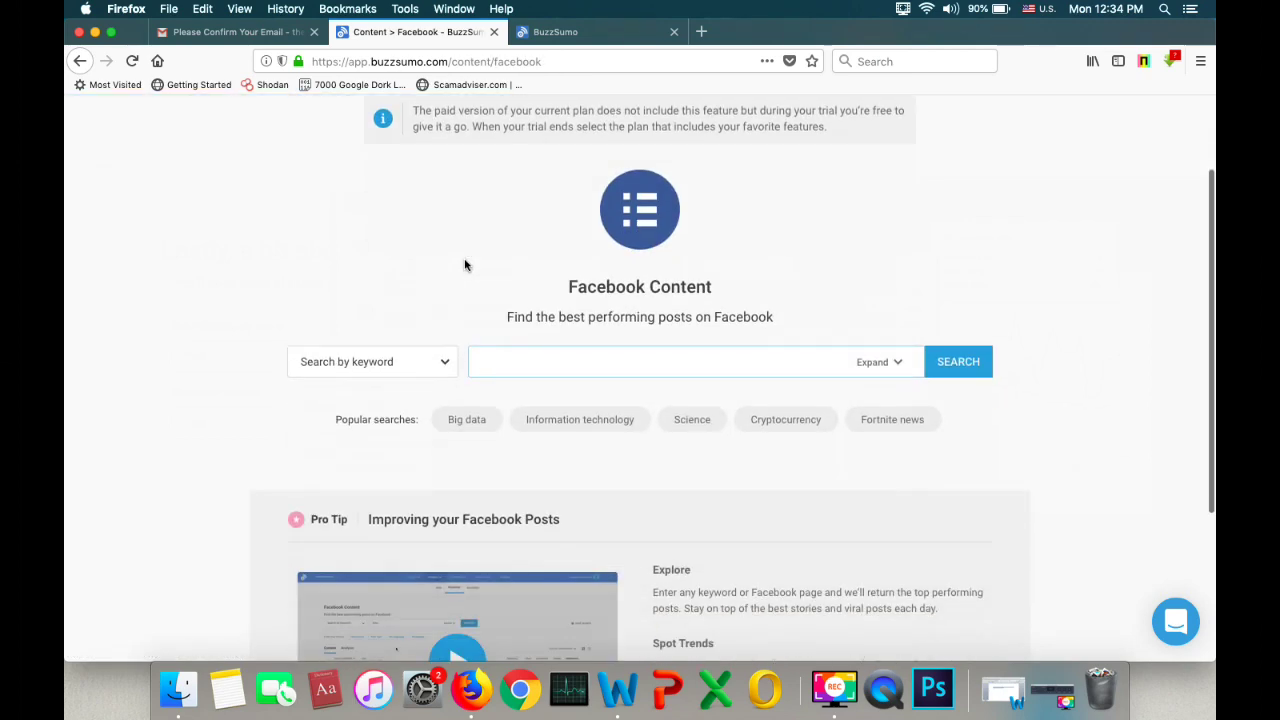
scroll(464, 265, "down", 1)
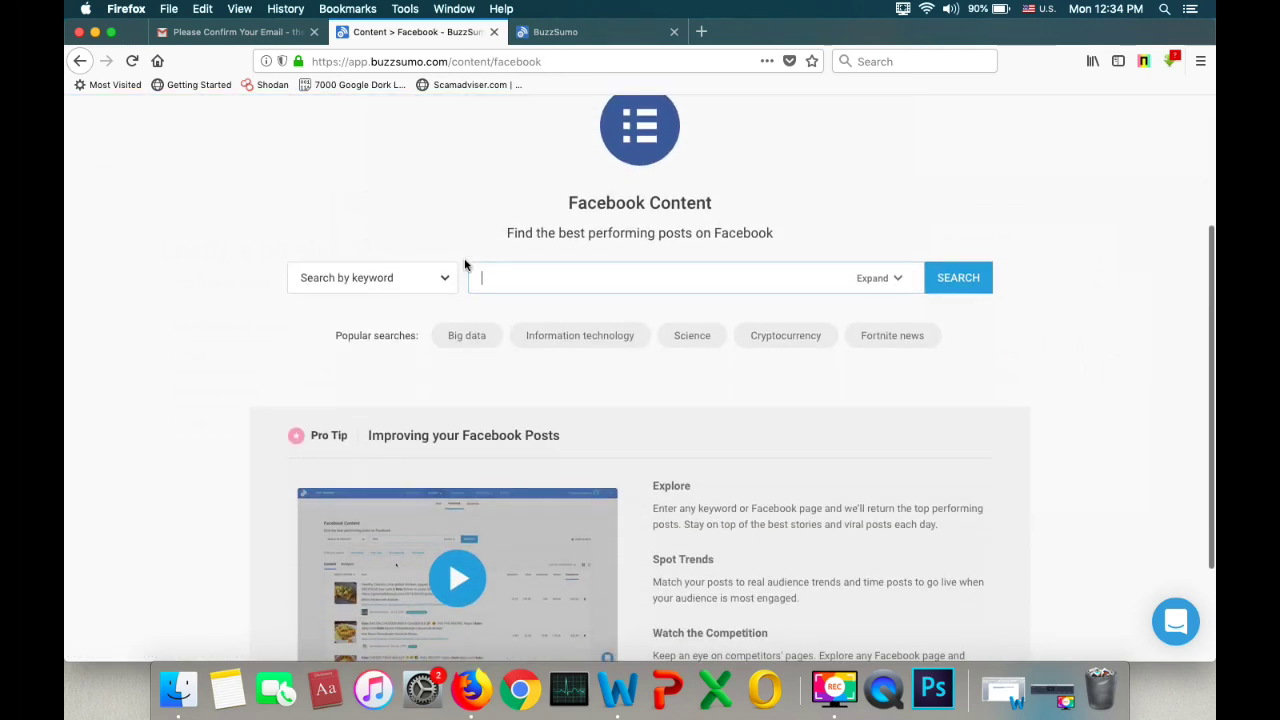
left_click(515, 278)
scroll(520, 285, "down", 2)
scroll(520, 285, "up", 1)
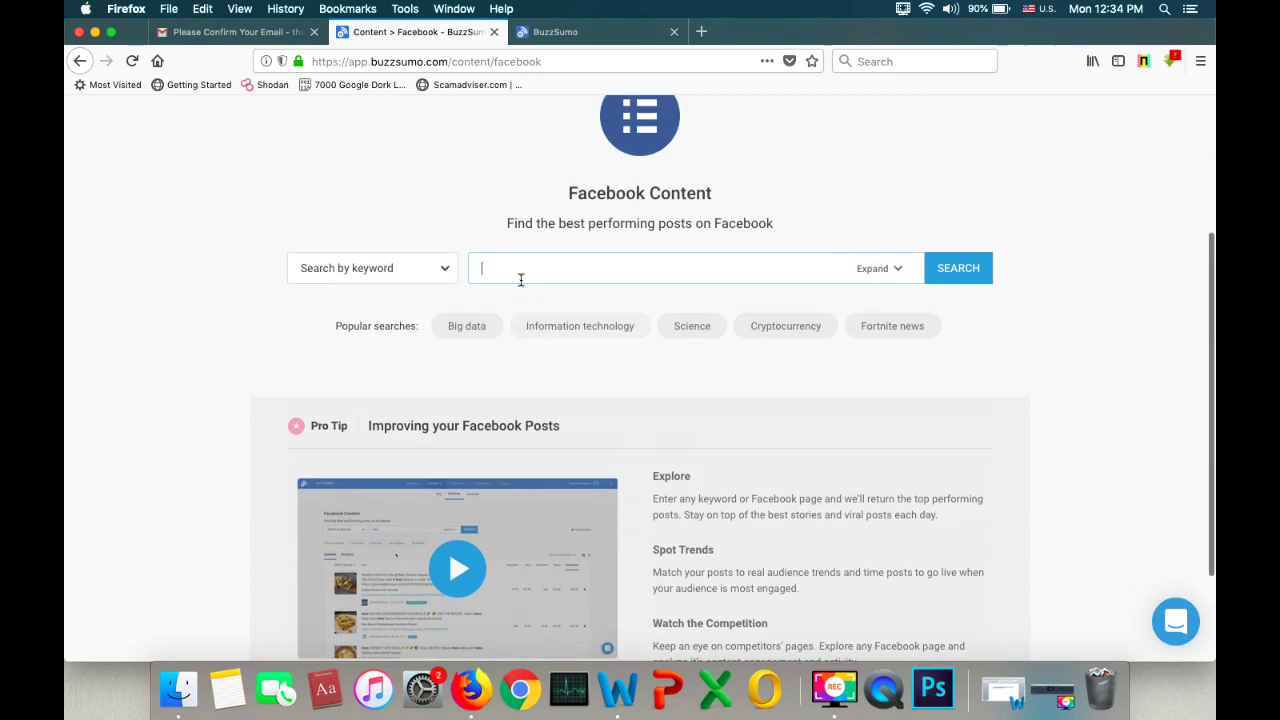
Search Facebook content for the Burmese word ဖုန္း (phone) in place of the English 'phone'
left_click(524, 275)
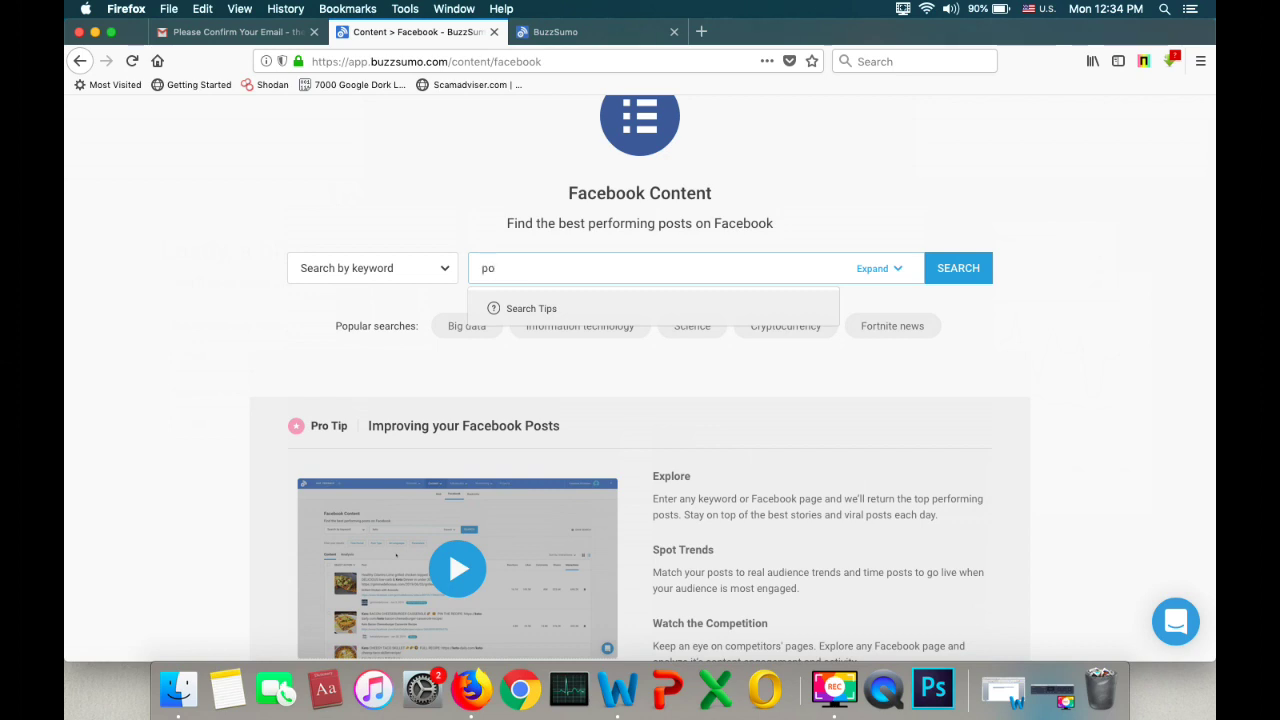
type("phone")
left_click_drag(603, 263, 455, 264)
key("BackSpace")
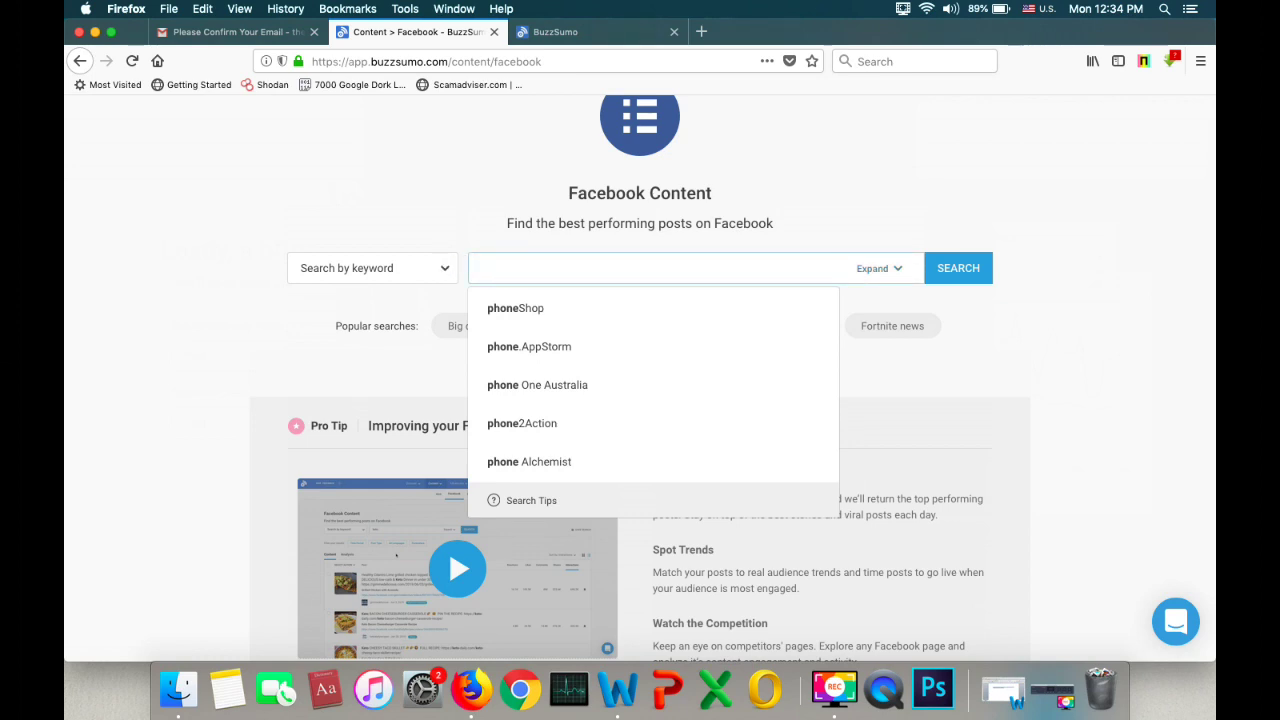
key("ctrl+space")
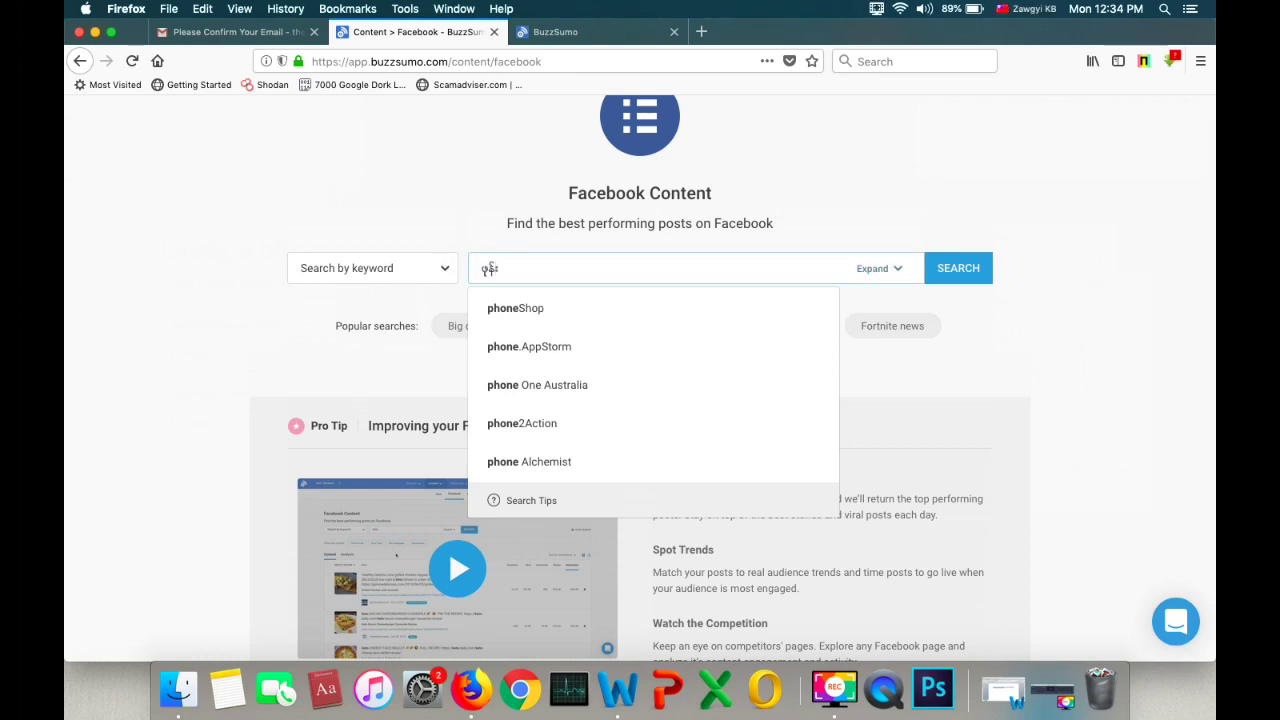
type("ဖုန္း")
left_click(956, 270)
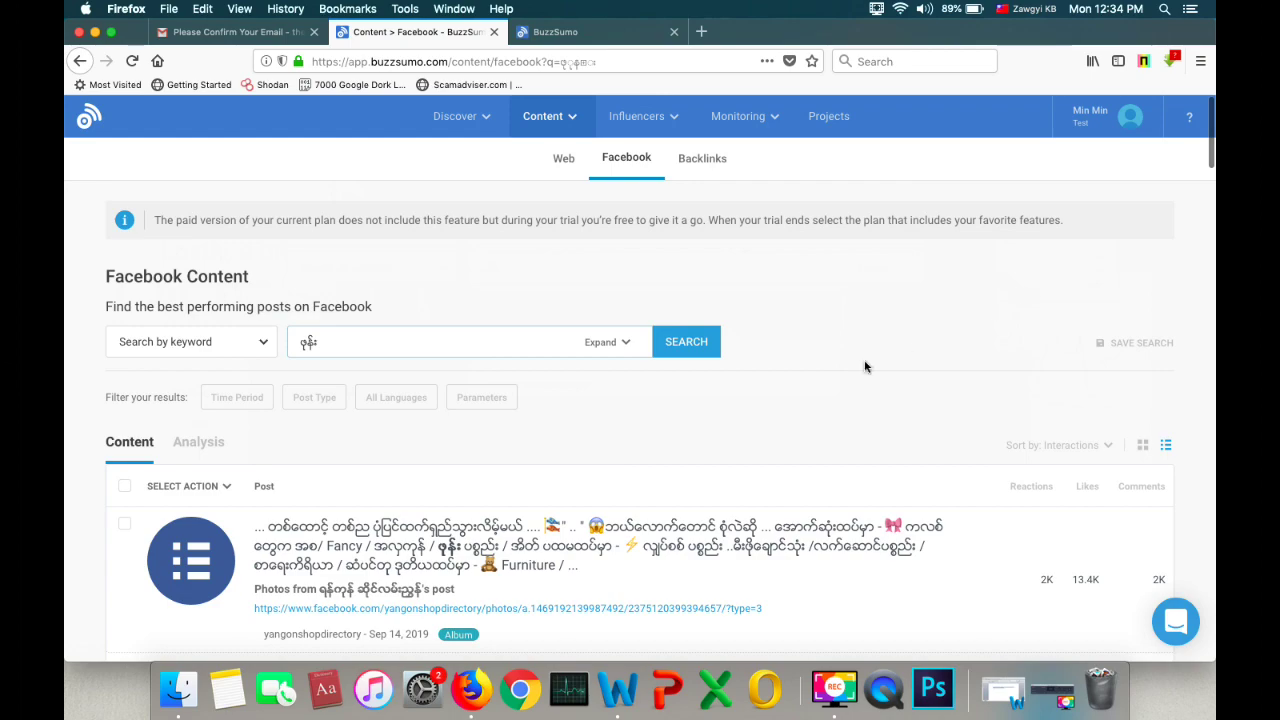
scroll(831, 395, "down", 8)
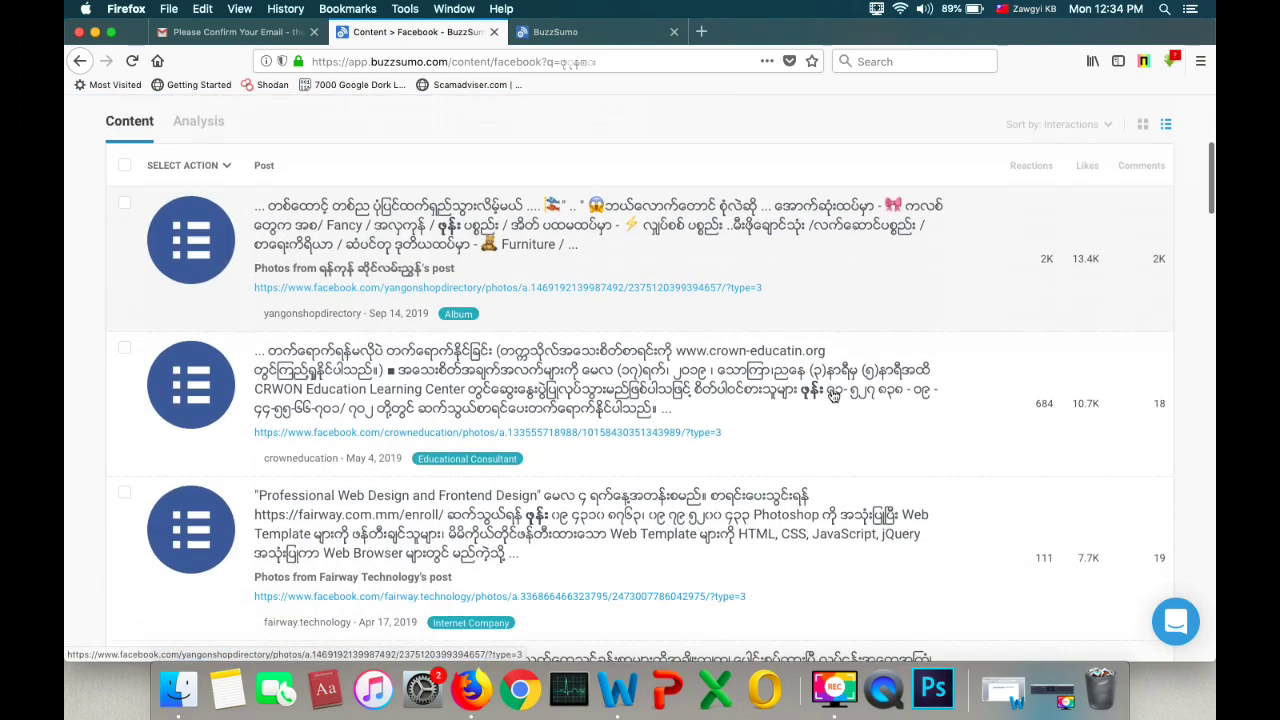
scroll(831, 394, "up", 8)
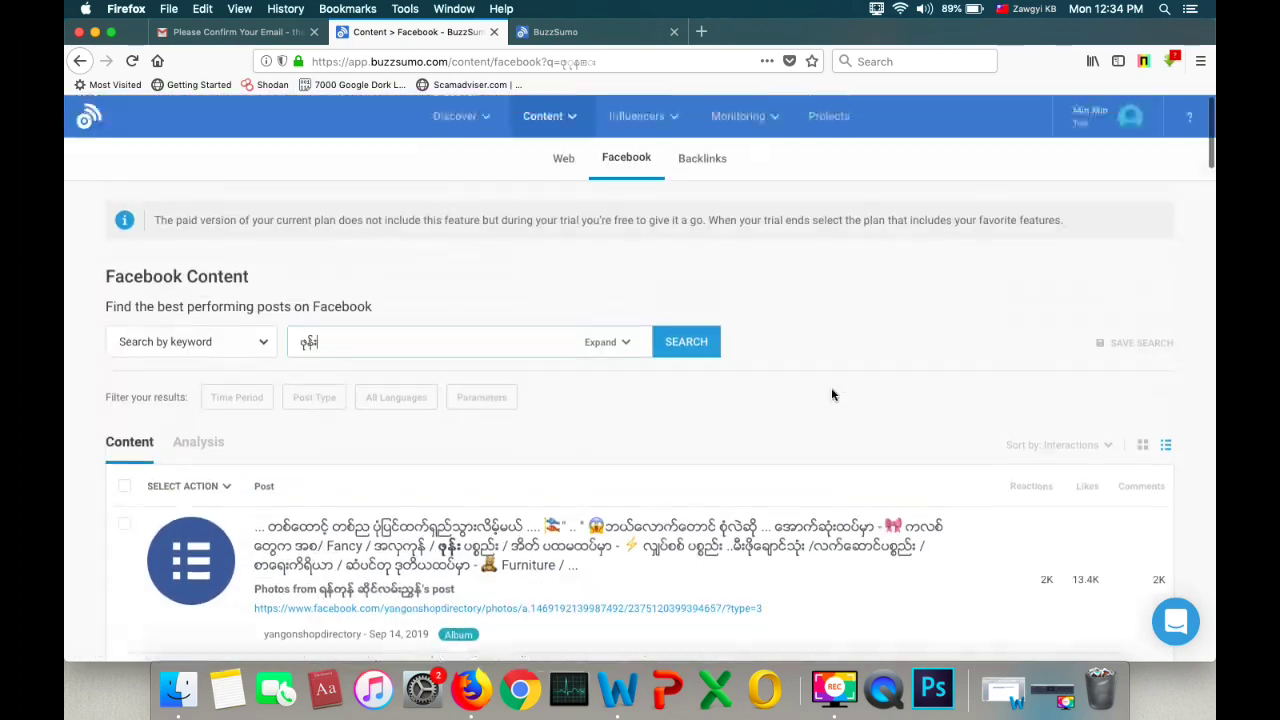
scroll(831, 395, "down", 2)
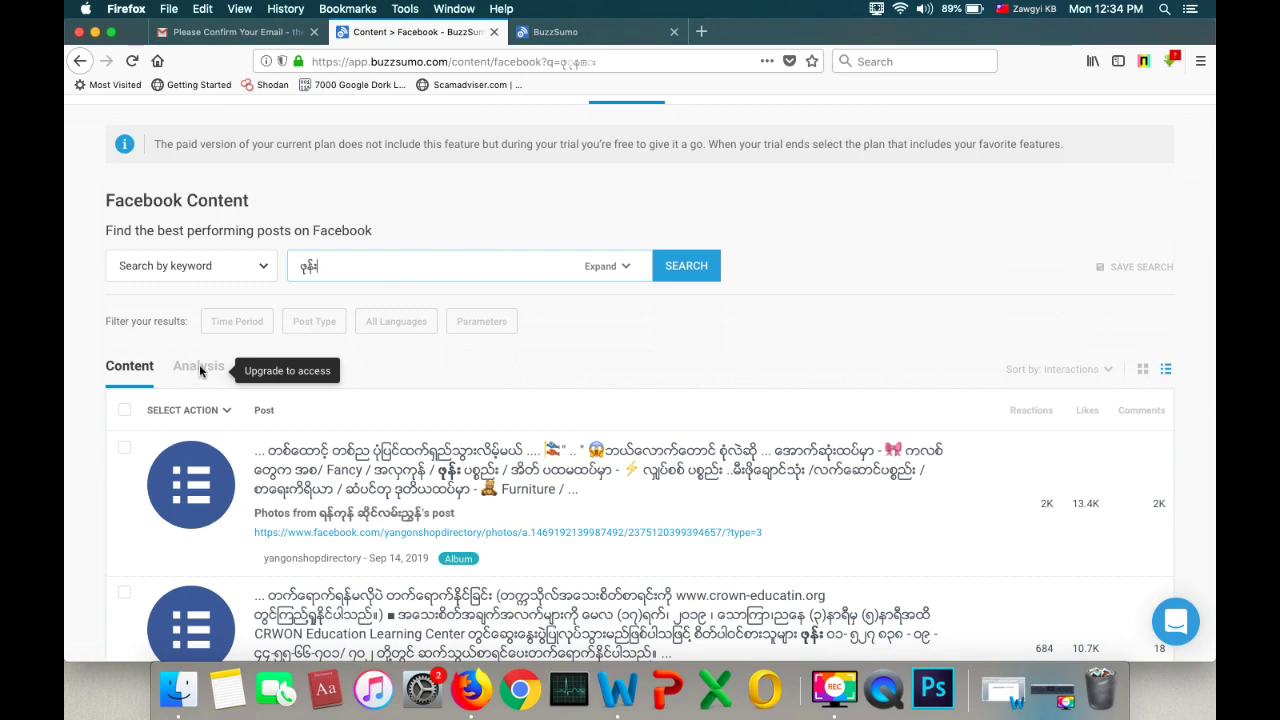
scroll(390, 398, "up", 1)
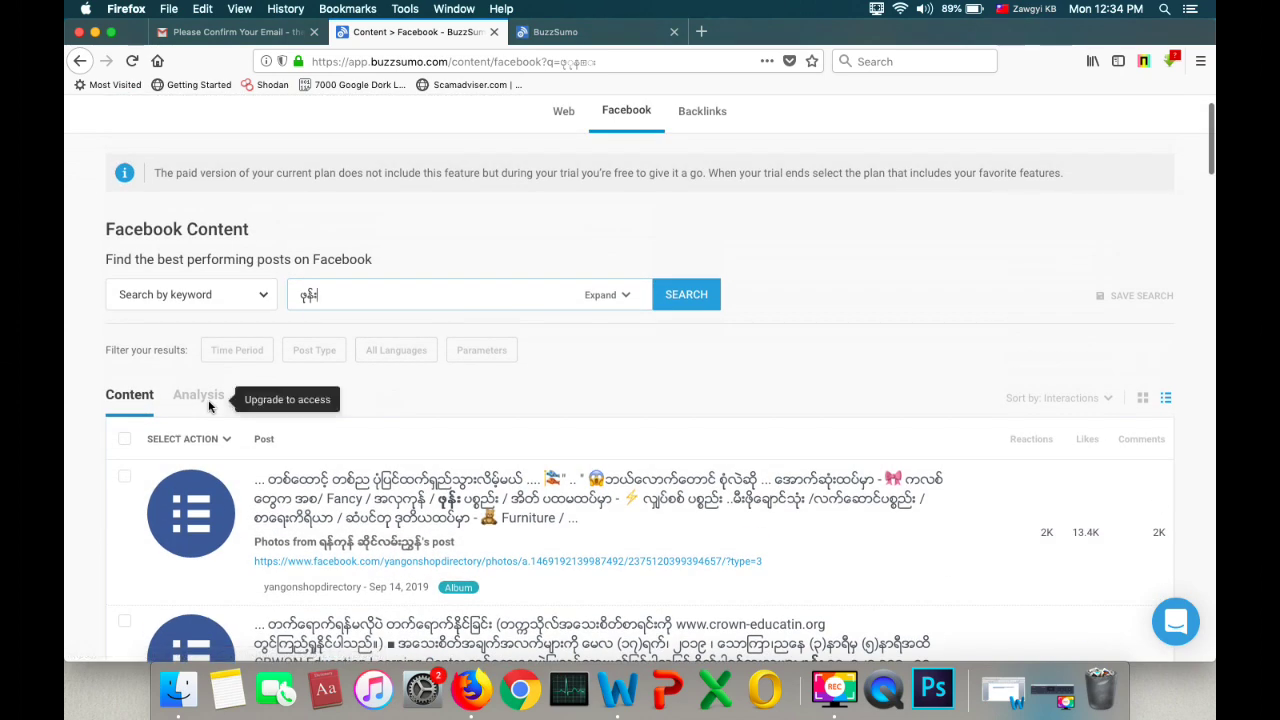
Extend the keyword to the Burmese for phone shop, search Facebook again, then move to Web search
left_click(352, 300)
type("ဆိုင်")
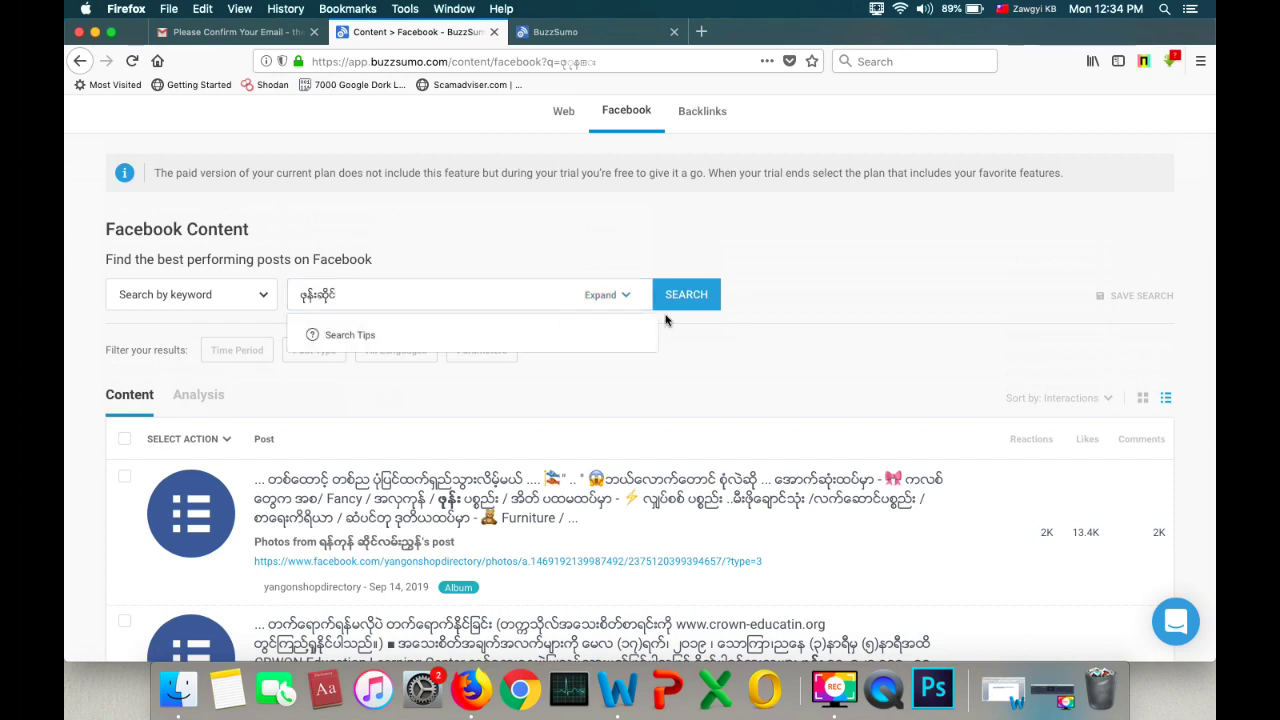
left_click(684, 296)
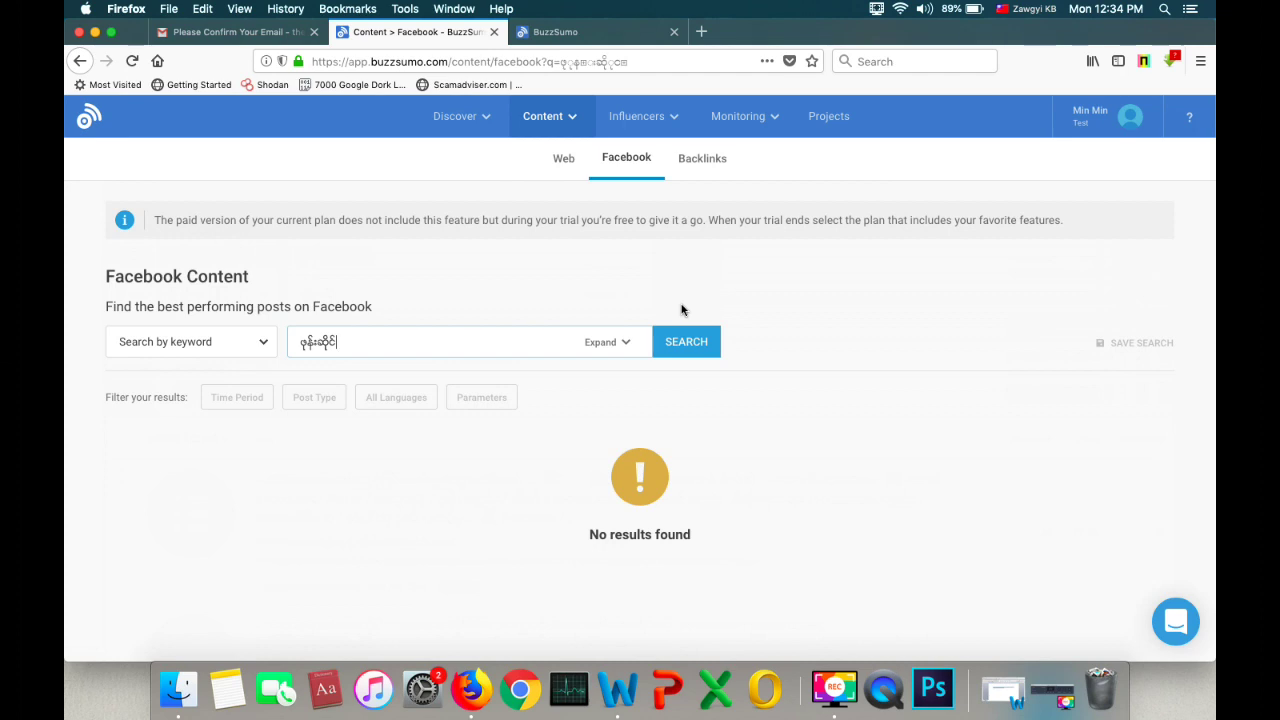
left_click(563, 170)
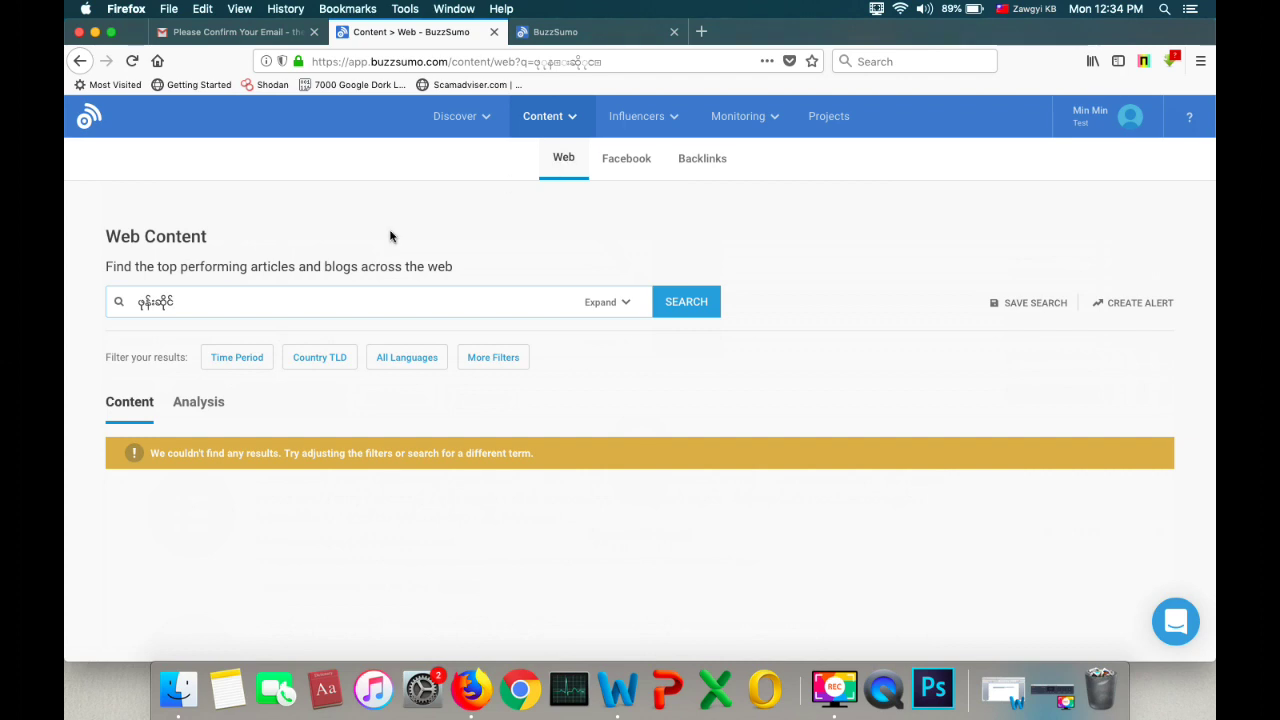
left_click(218, 308)
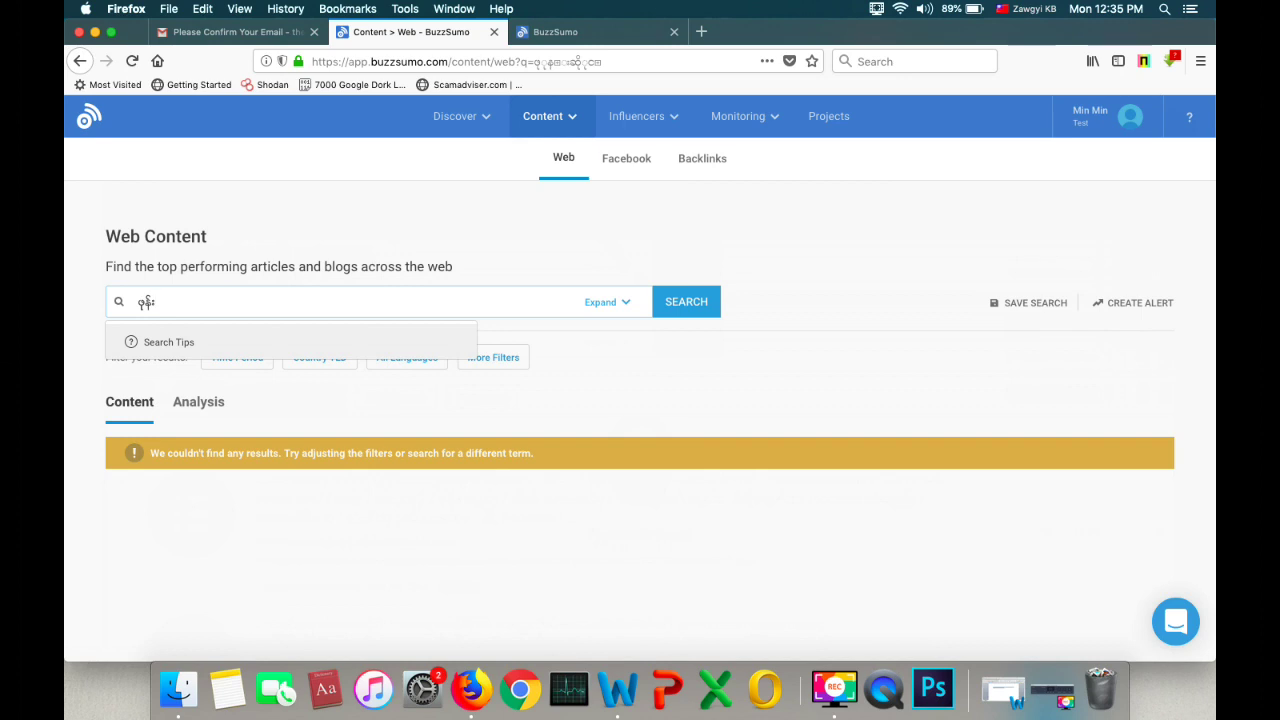
Run the Web Content search for the shortened Burmese phone keyword and review its two results
left_click(698, 308)
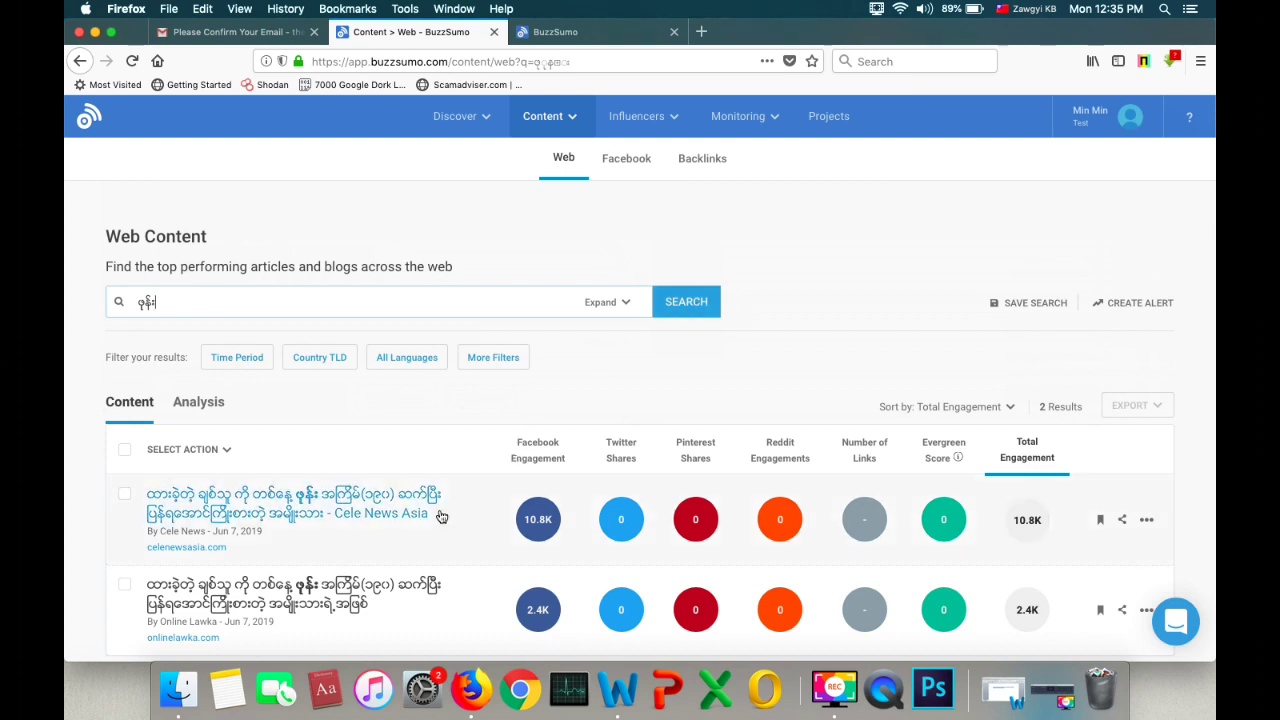
scroll(439, 508, "down", 1)
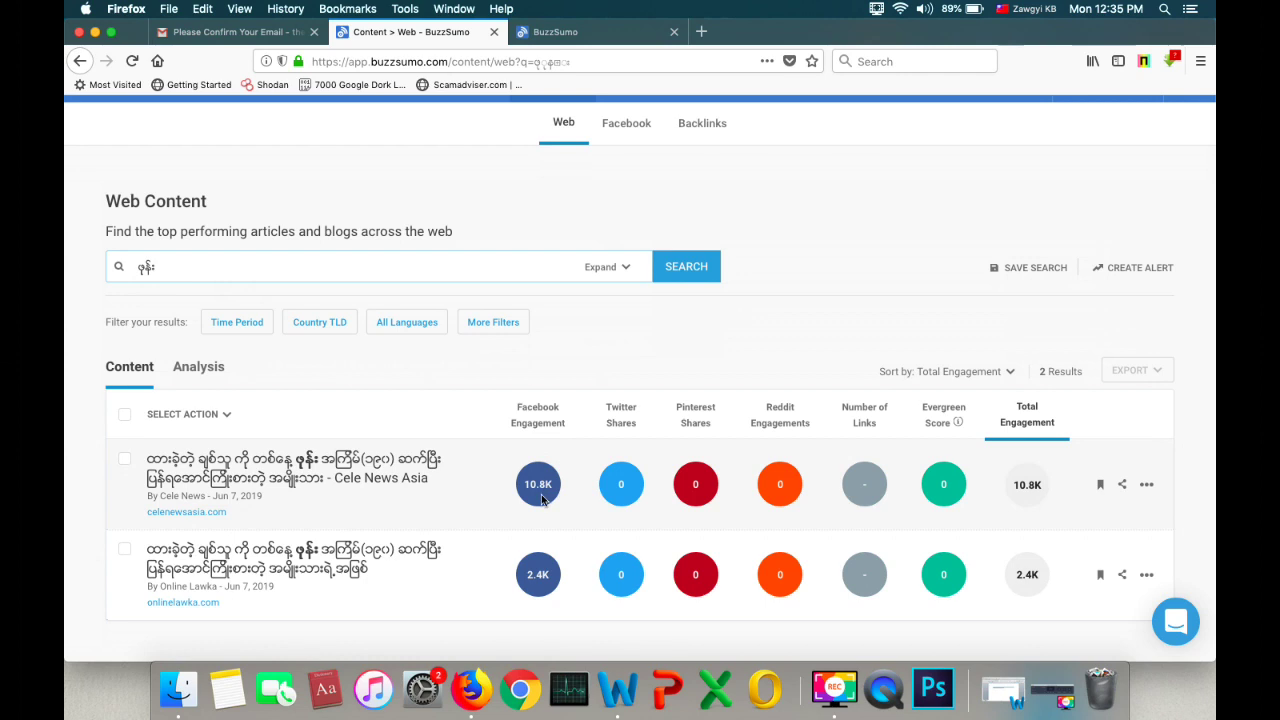
mouse_move(542, 500)
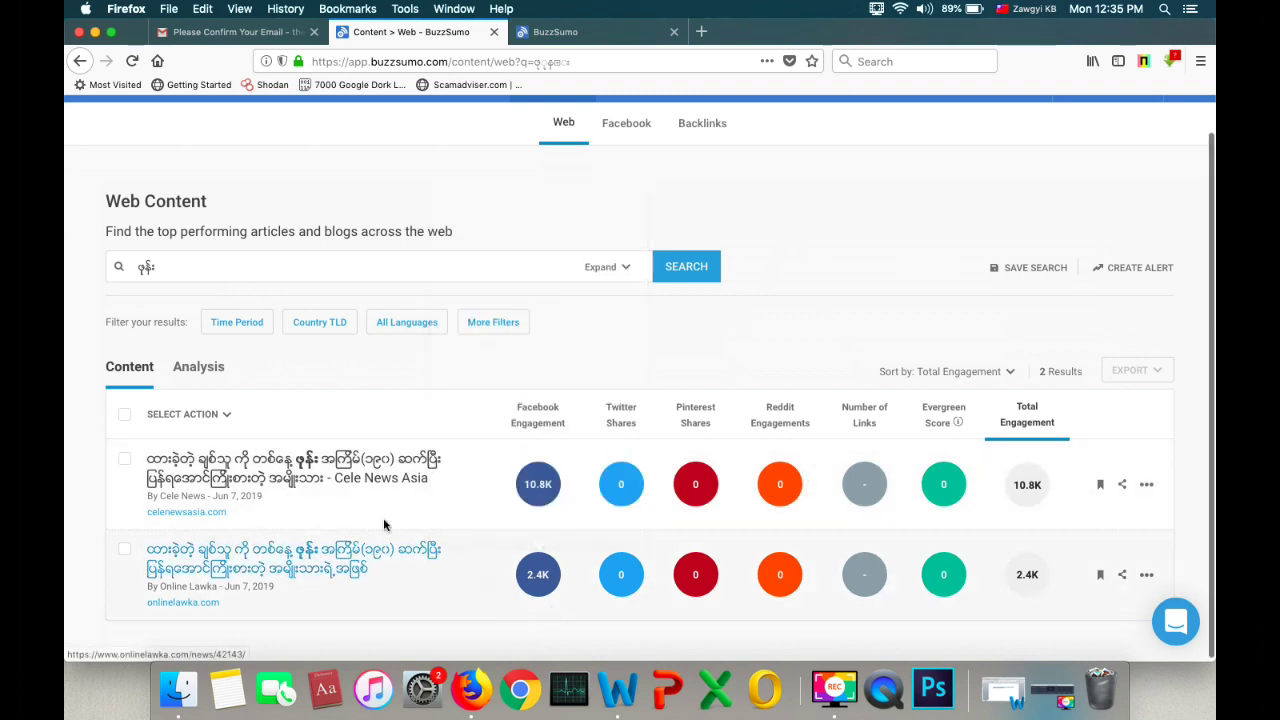
Skim the top Cele News Asia article in a new tab, close it, and view Facebook results
left_click(334, 470)
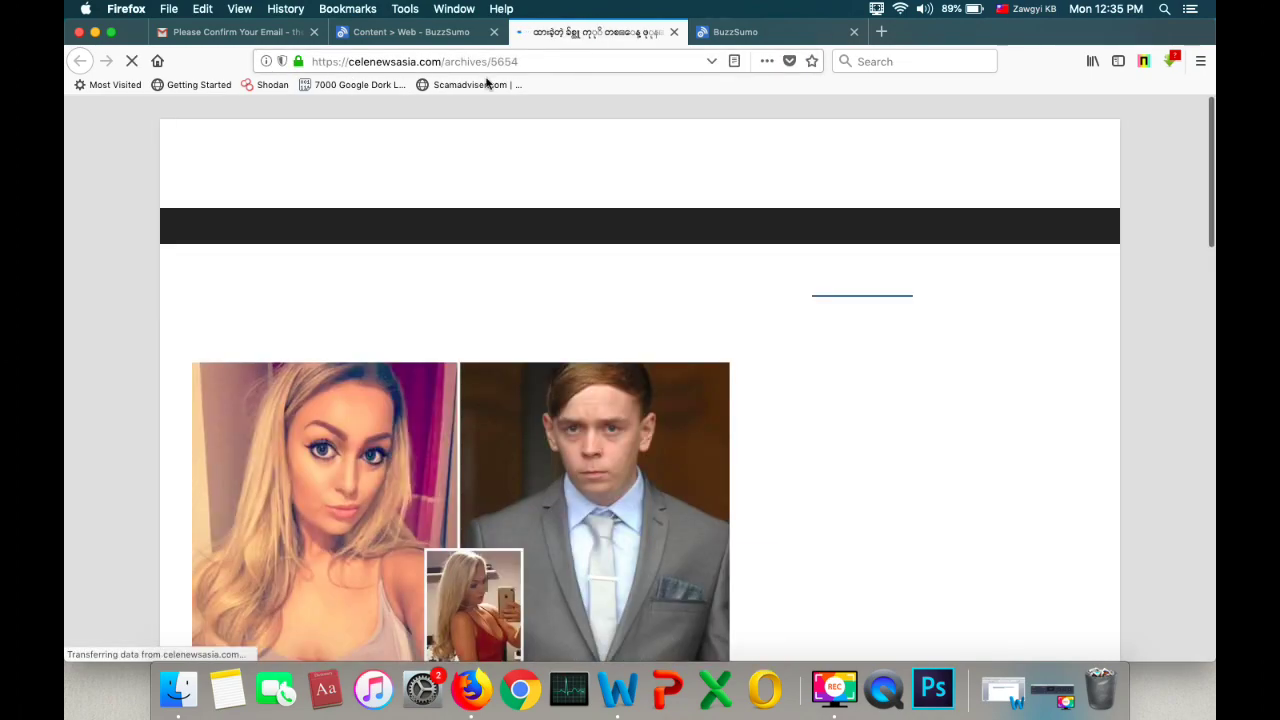
scroll(648, 421, "down", 5)
scroll(648, 421, "down", 15)
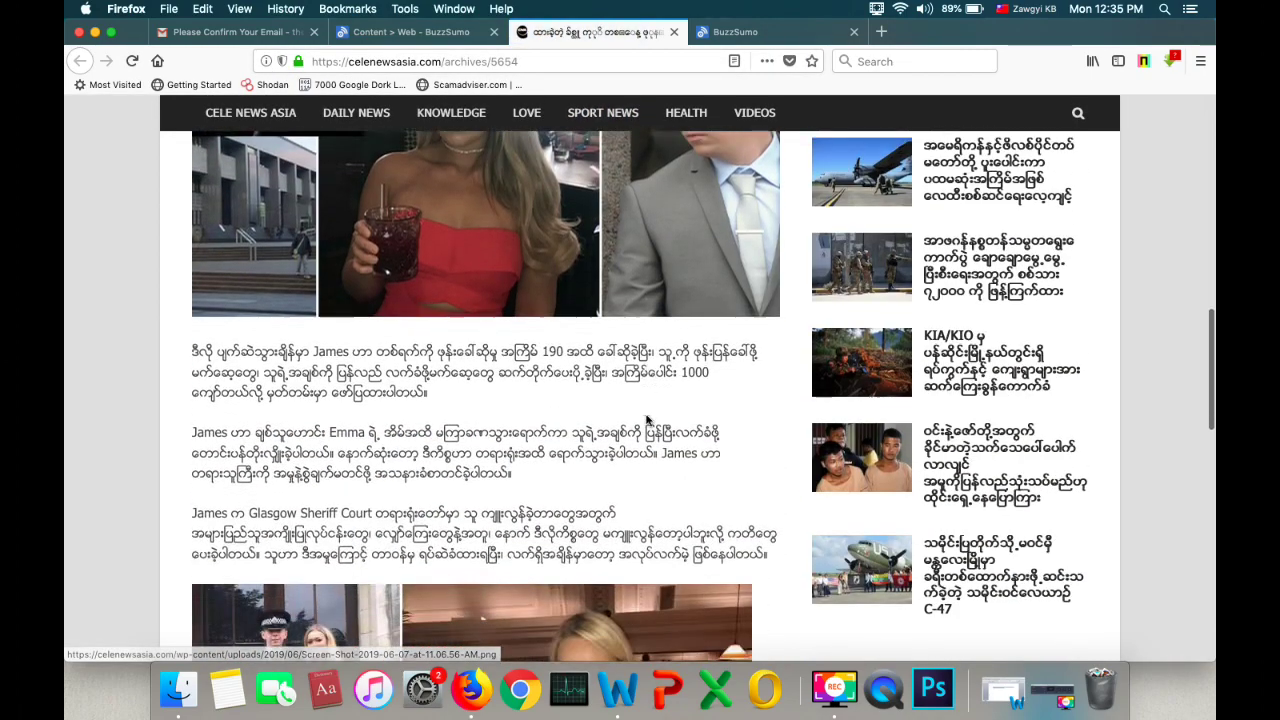
left_click(674, 32)
left_click(628, 162)
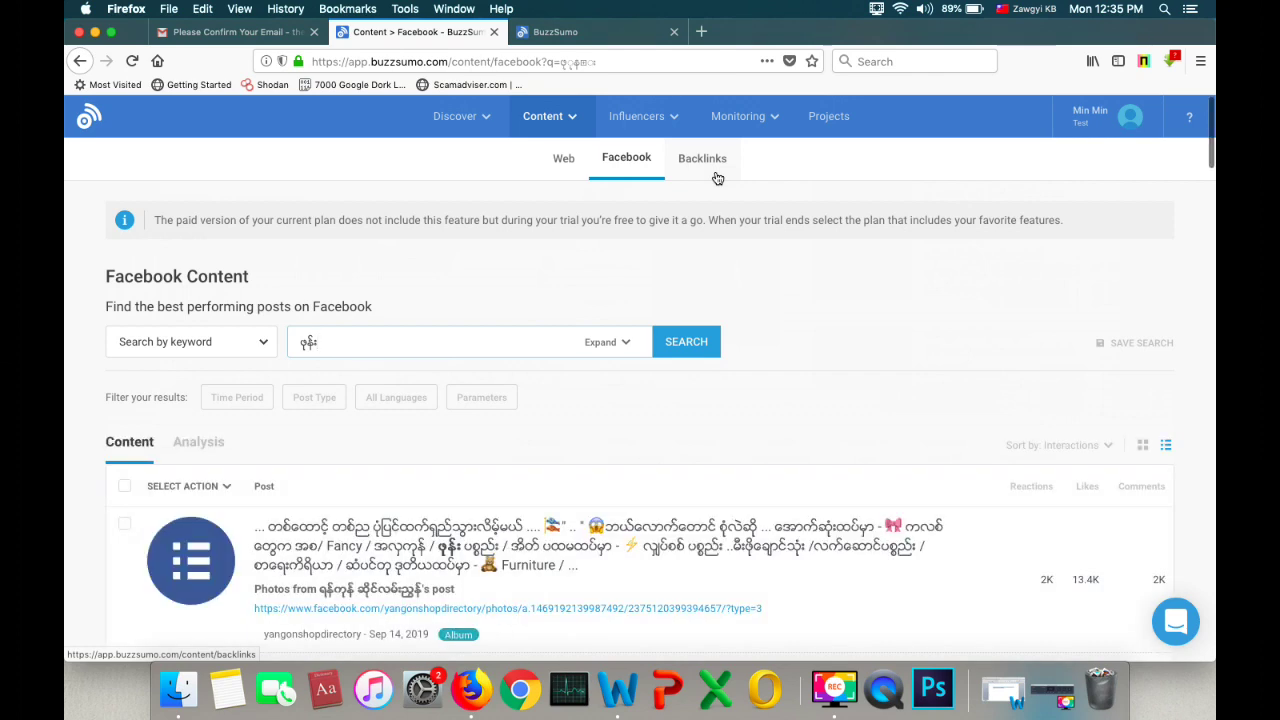
Replace the keyword with a Burmese money-making phrase, search Facebook, and scroll through the three posts
scroll(588, 374, "down", 3)
scroll(588, 374, "down", 2)
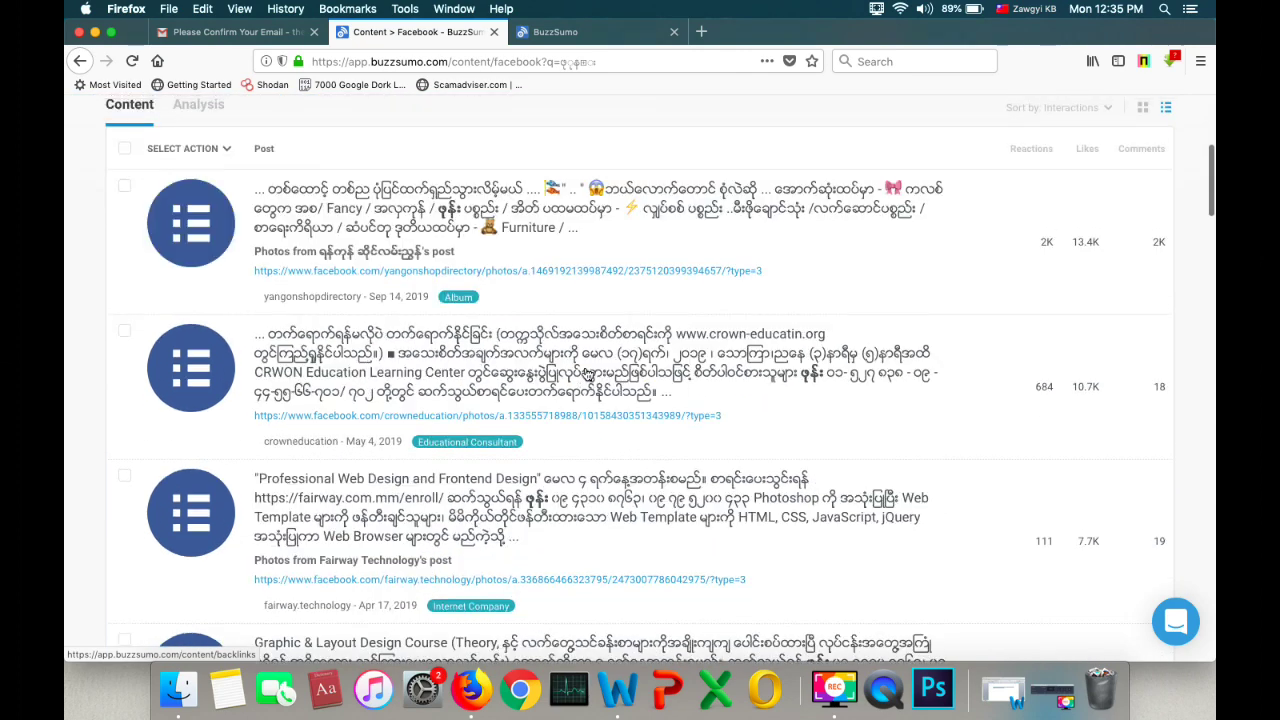
scroll(588, 374, "up", 5)
left_click(336, 357)
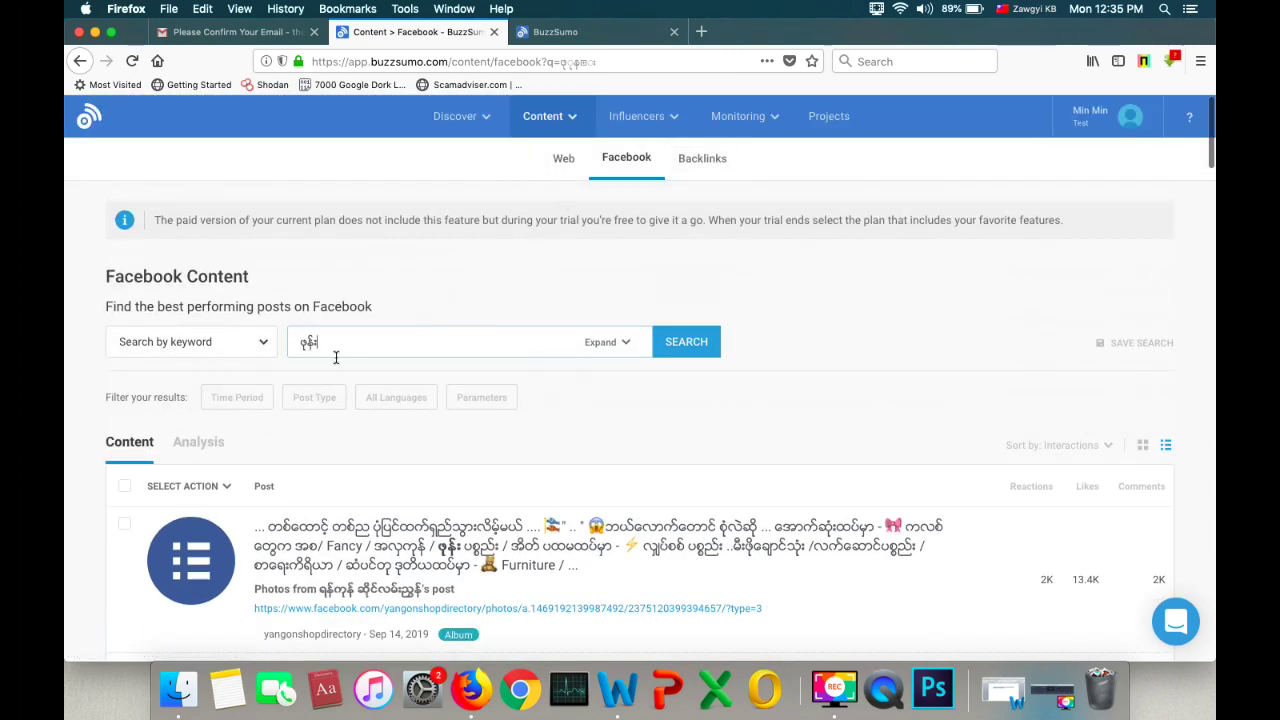
key("BackSpace")
key("BackSpace")
key("BackSpace")
key("BackSpace")
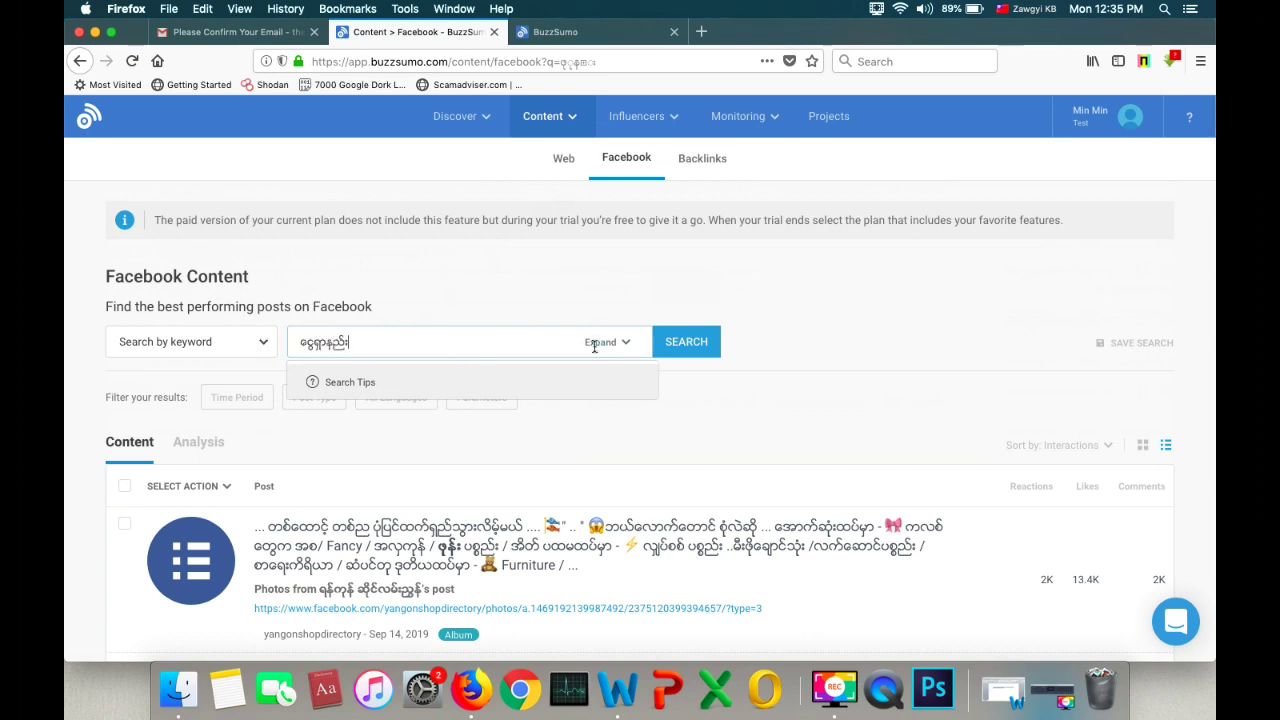
left_click(701, 347)
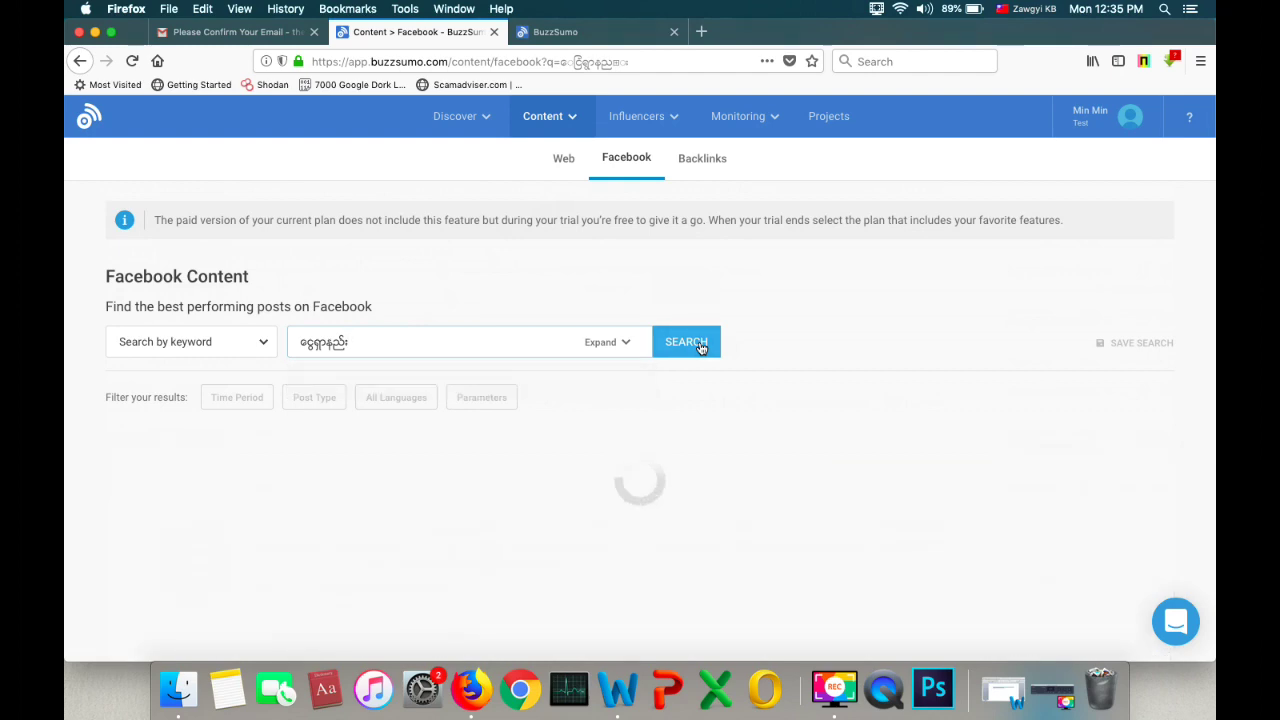
scroll(539, 440, "down", 3)
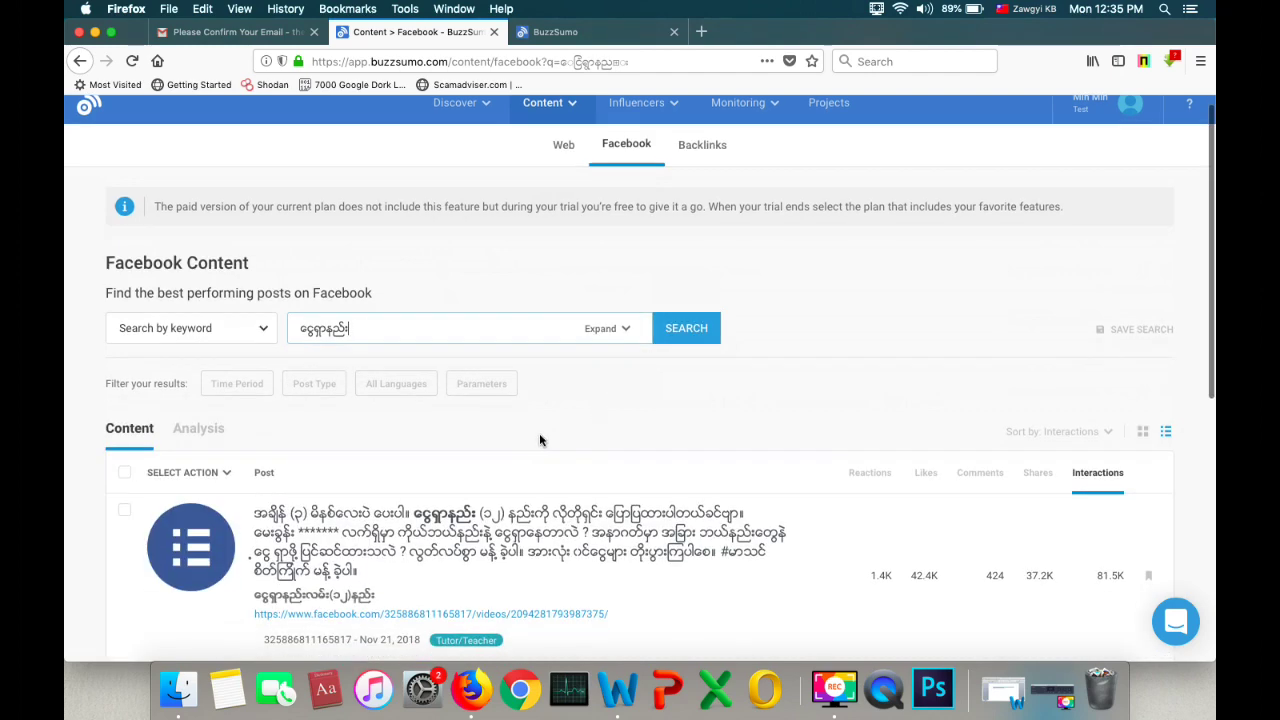
scroll(572, 428, "down", 2)
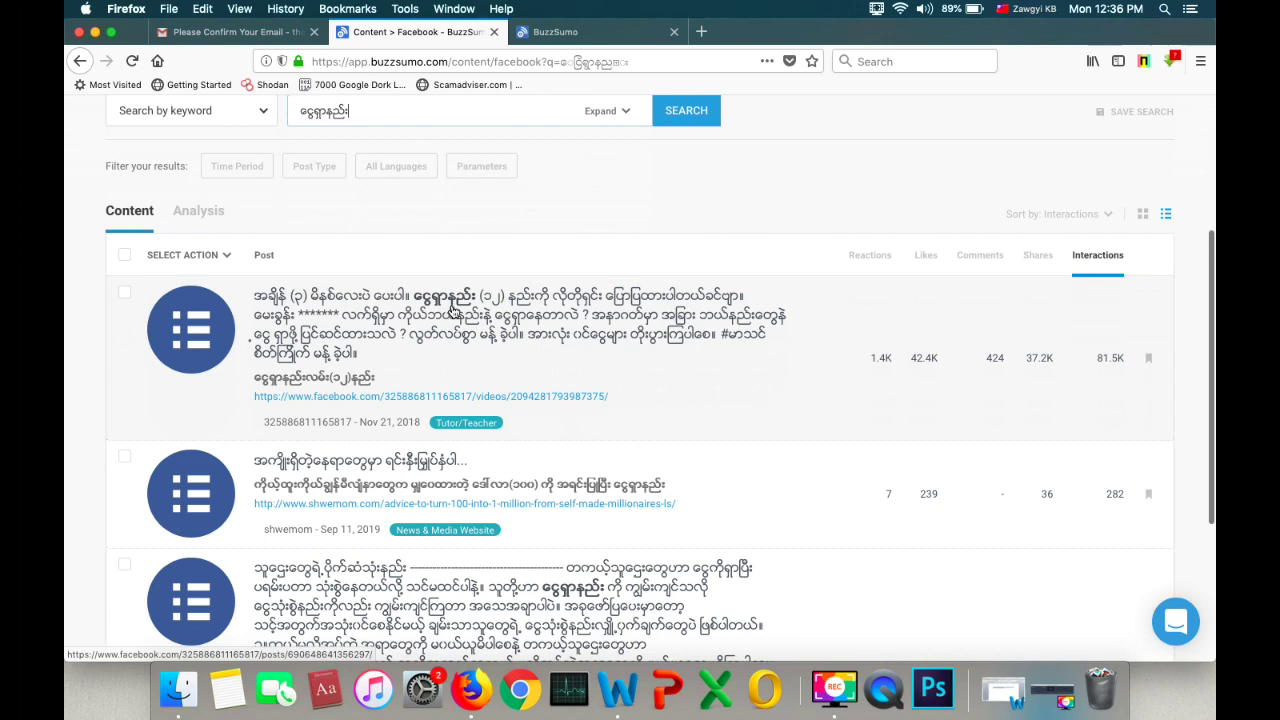
scroll(713, 327, "down", 3)
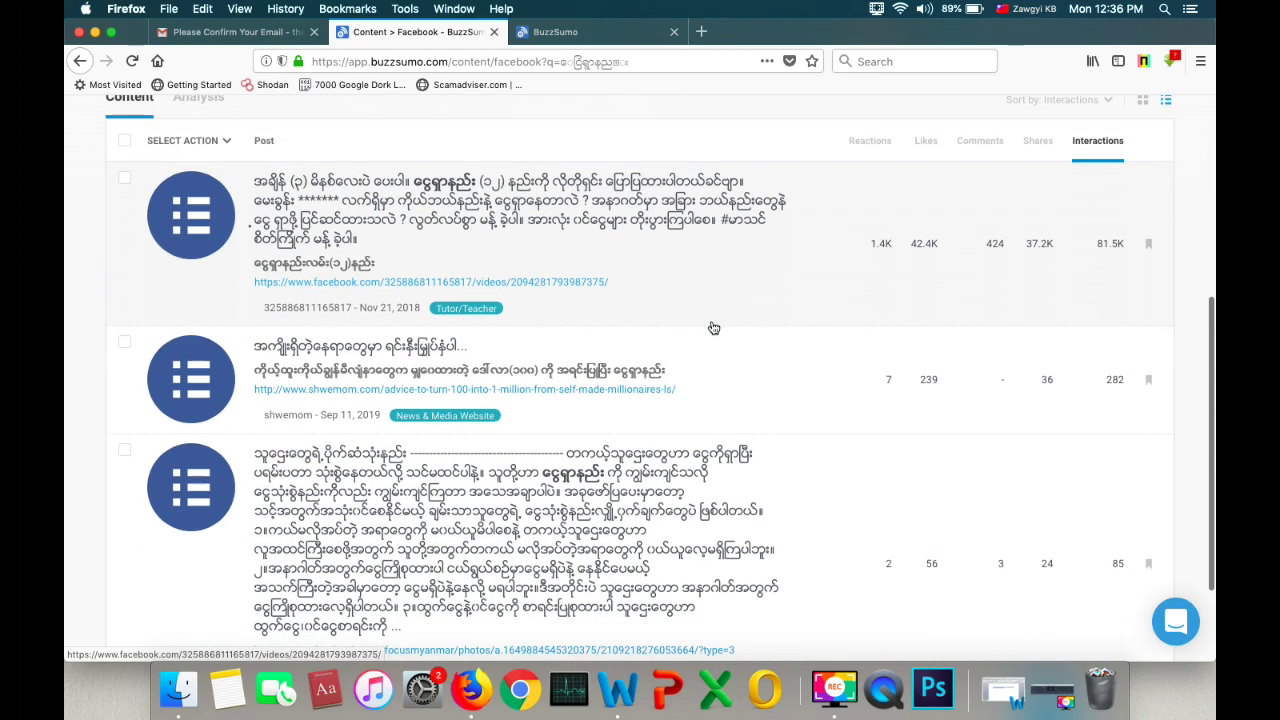
scroll(713, 327, "down", 2)
scroll(713, 327, "down", 1)
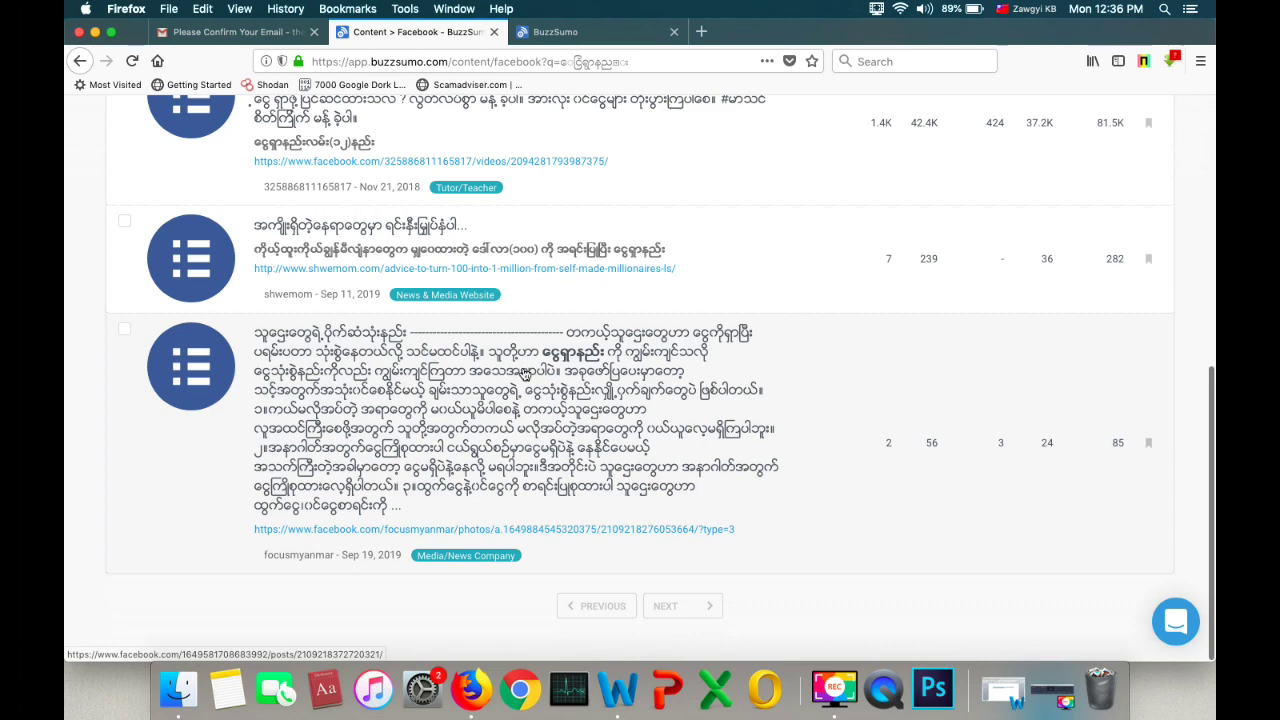
scroll(525, 373, "up", 10)
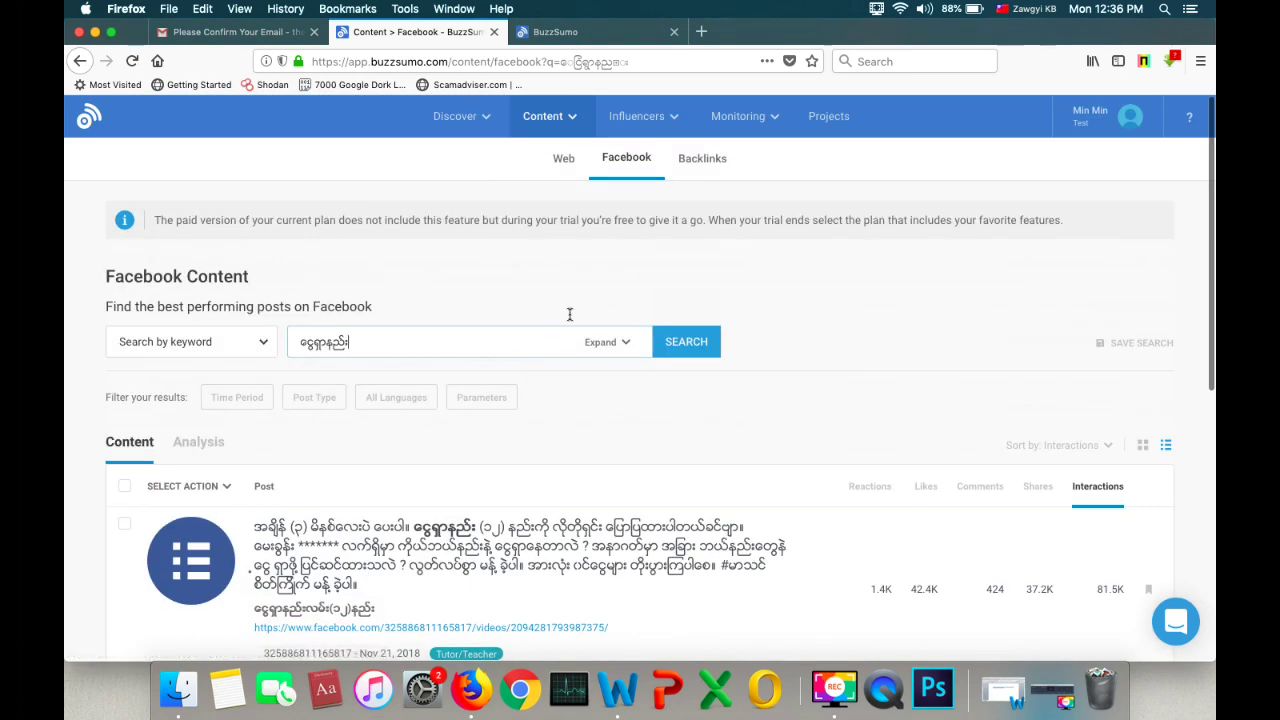
Run the Burmese keyword on Web content and review the 4 results, the top with 289 engagements
left_click(563, 165)
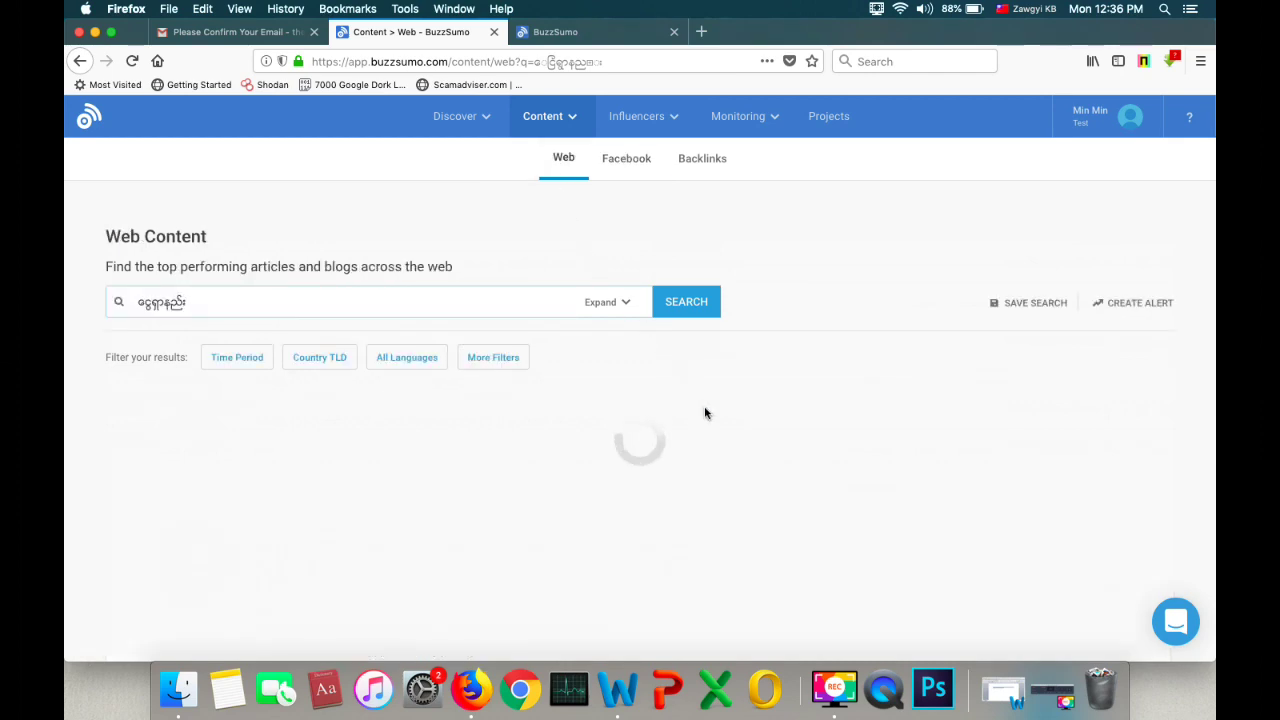
scroll(789, 506, "down", 2)
scroll(789, 510, "down", 1)
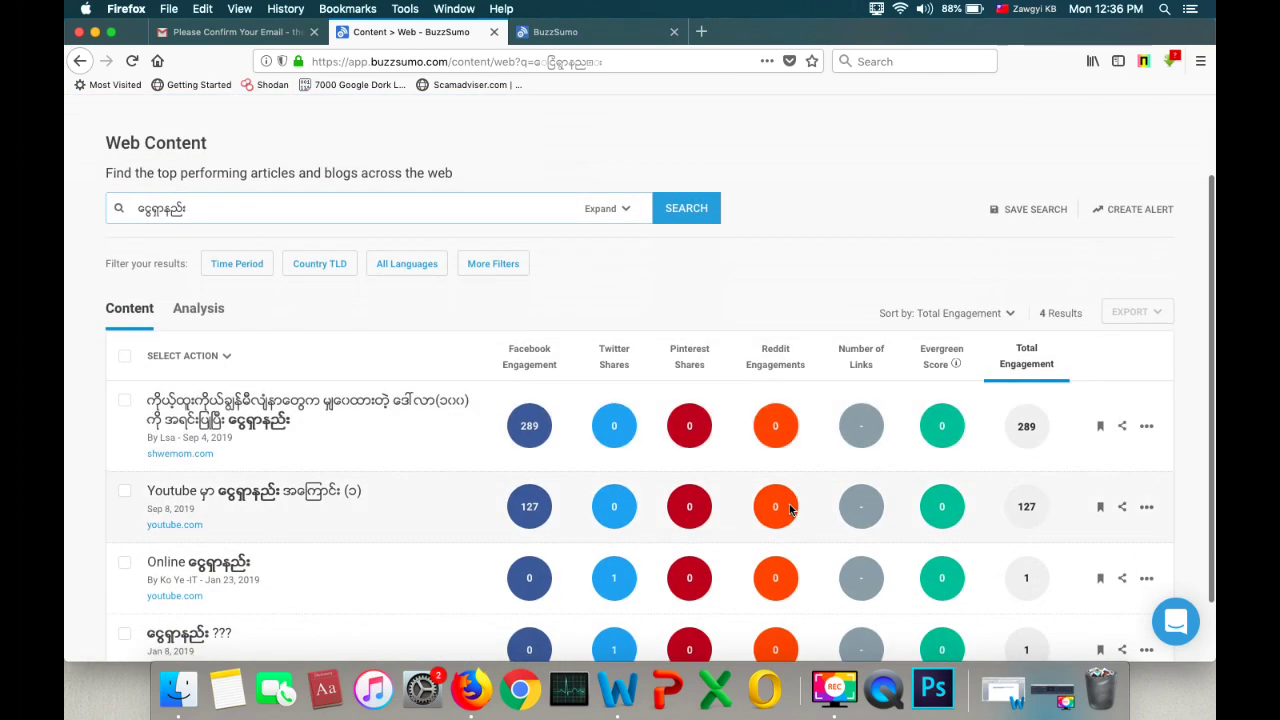
mouse_move(529, 453)
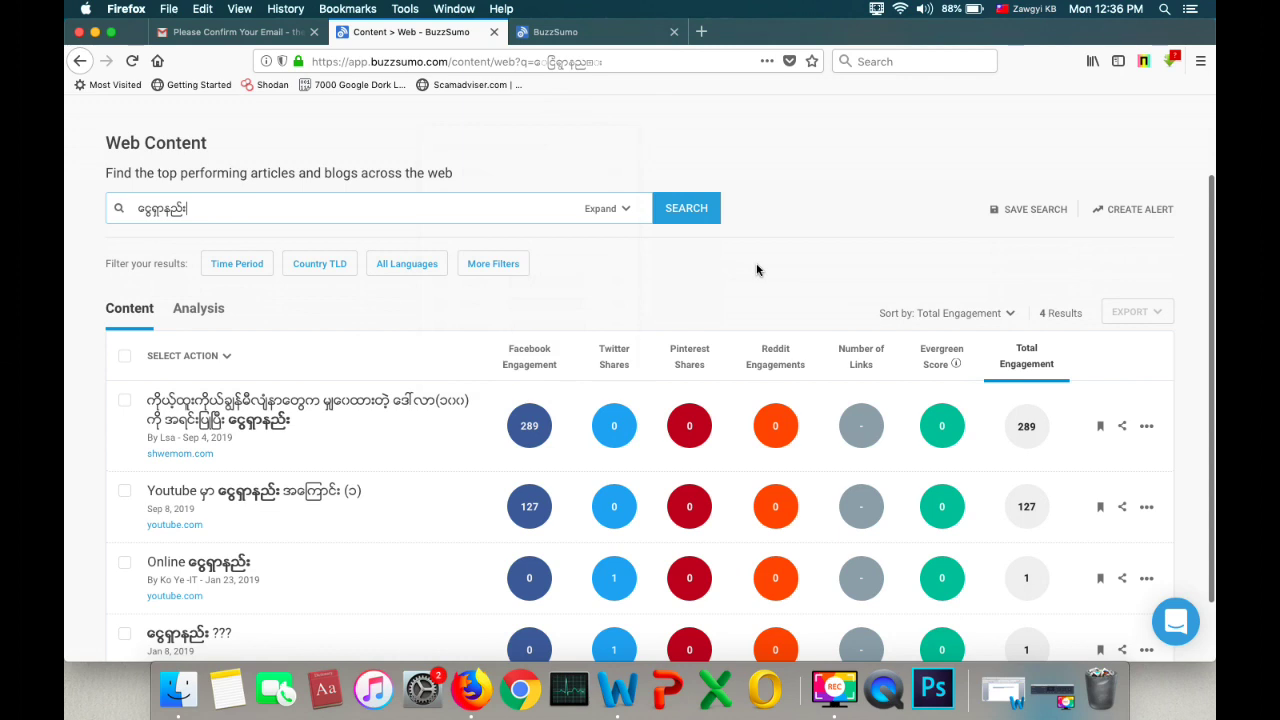
scroll(756, 269, "up", 1)
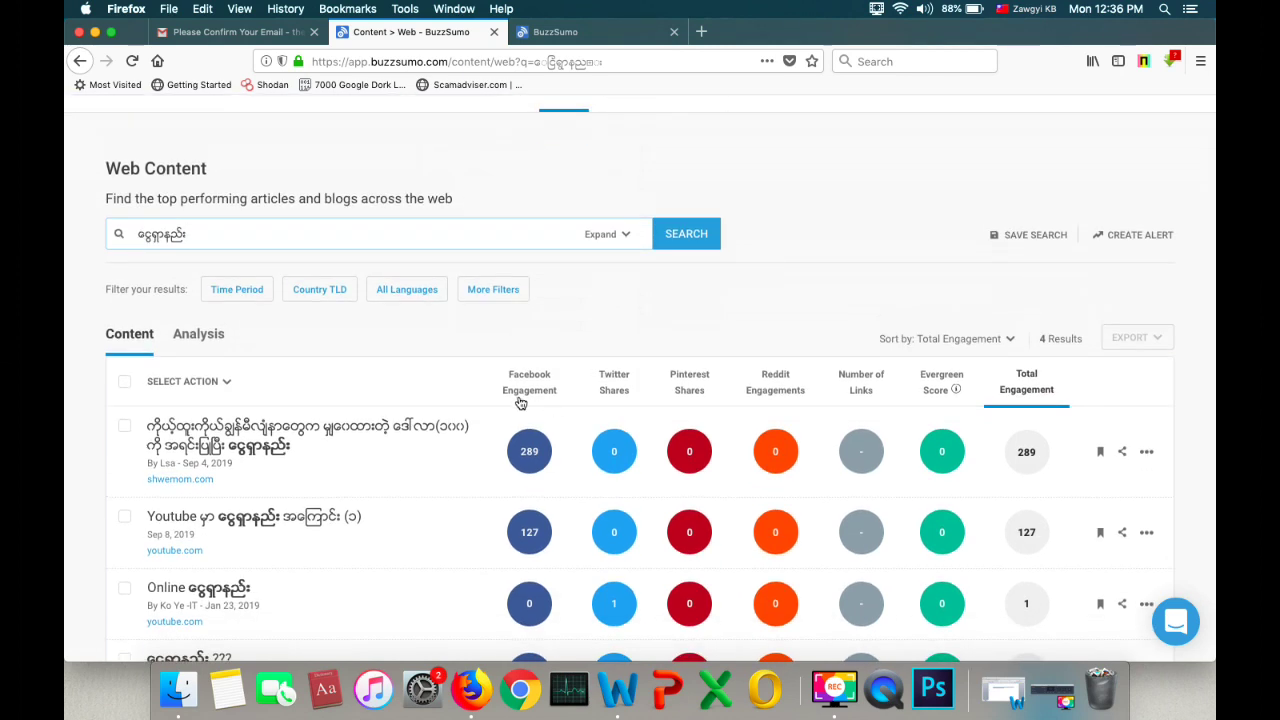
scroll(526, 420, "down", 2)
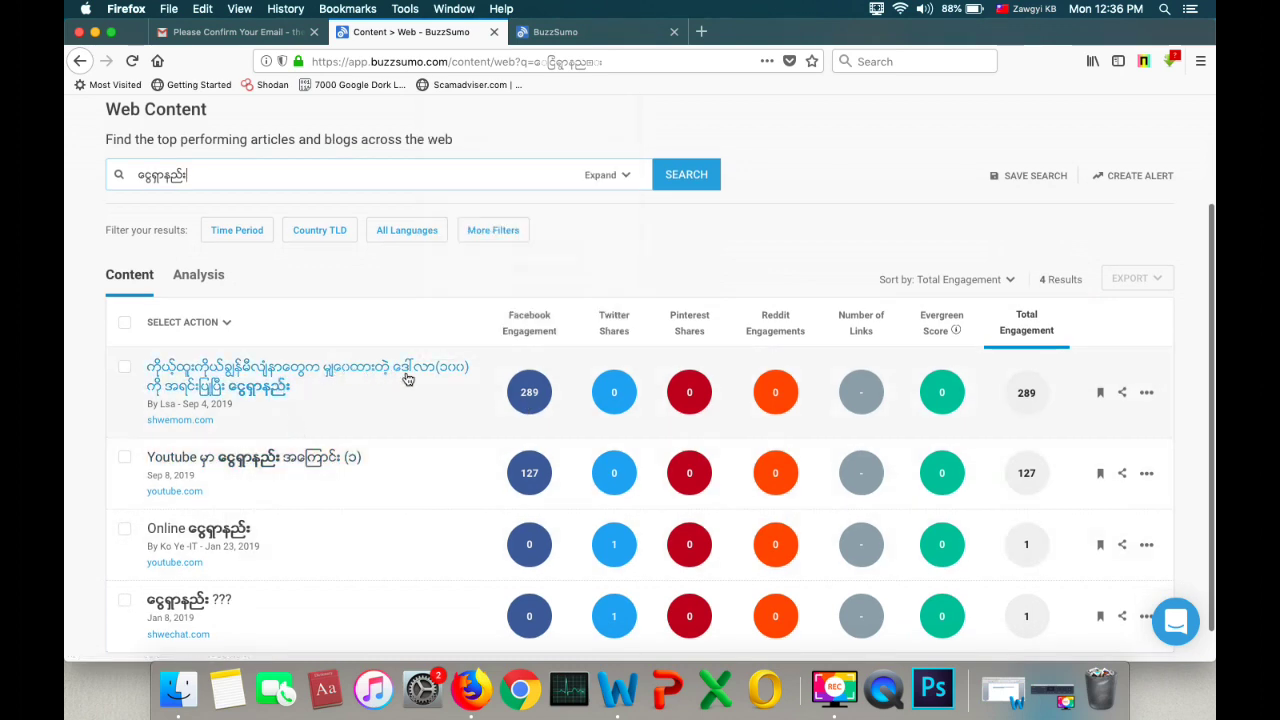
scroll(272, 403, "down", 1)
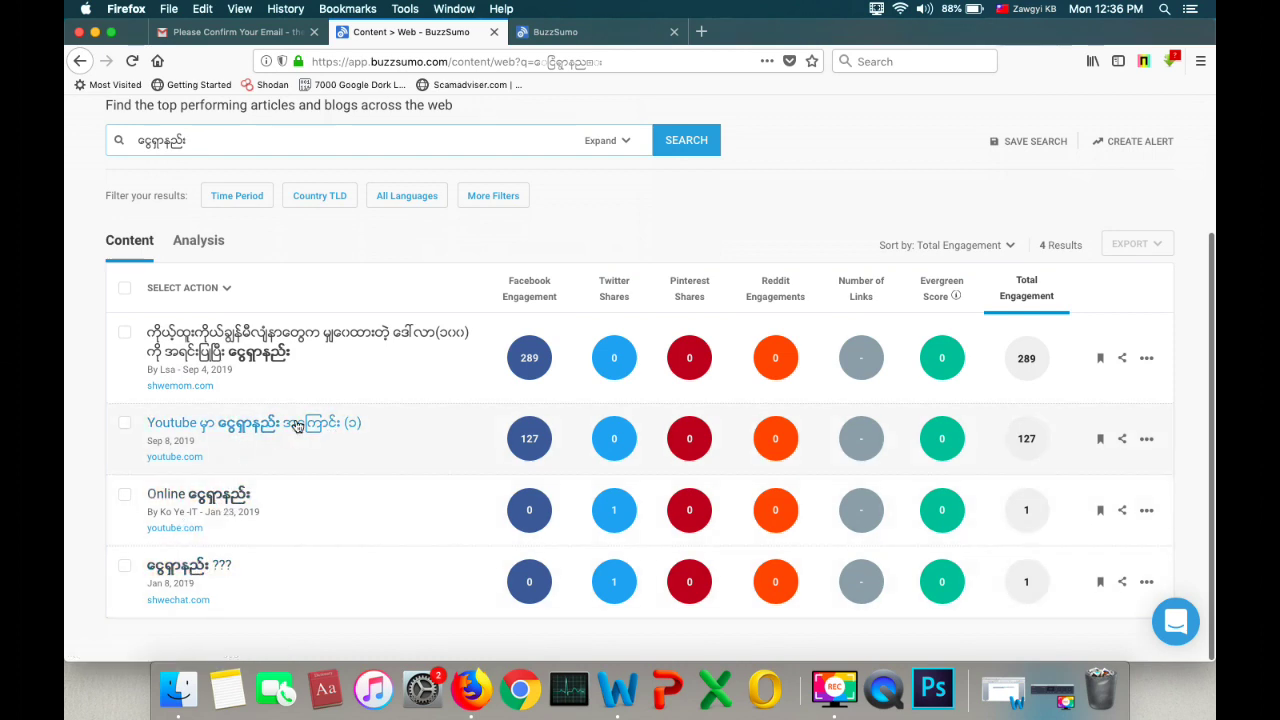
scroll(415, 410, "up", 3)
Select the current Burmese query text in the search box
left_click(326, 278)
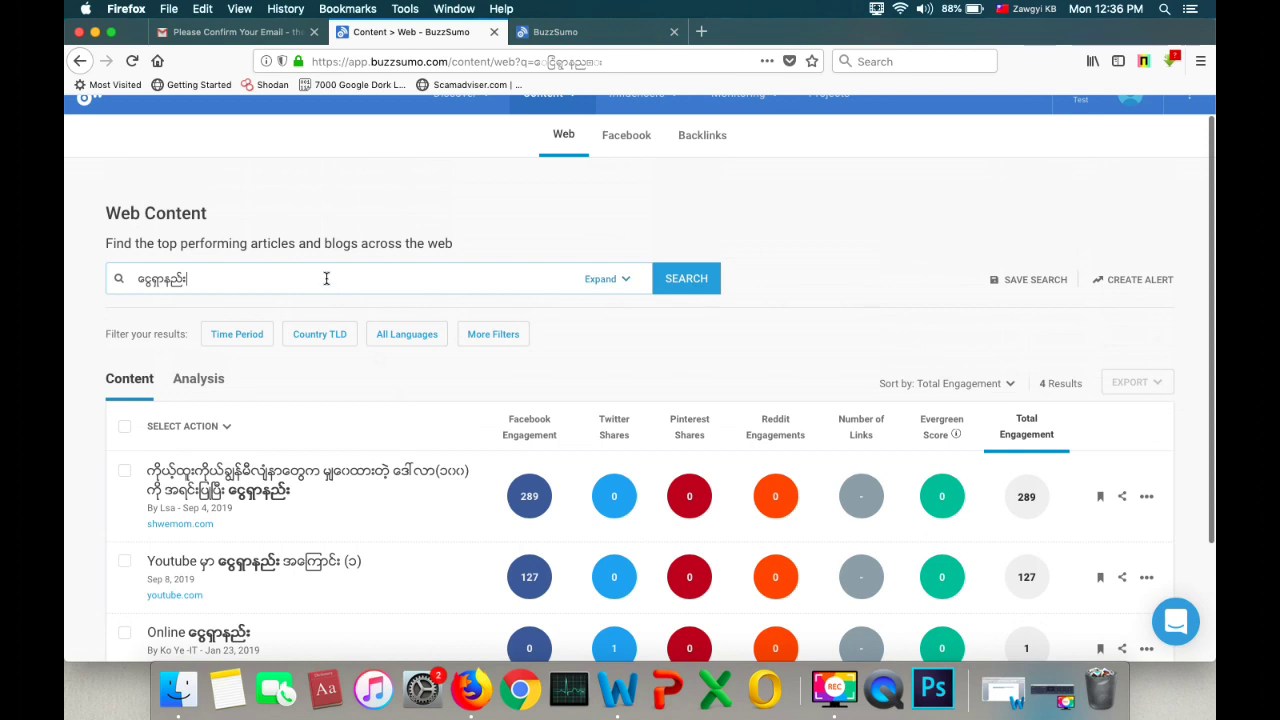
left_click_drag(313, 278, 126, 270)
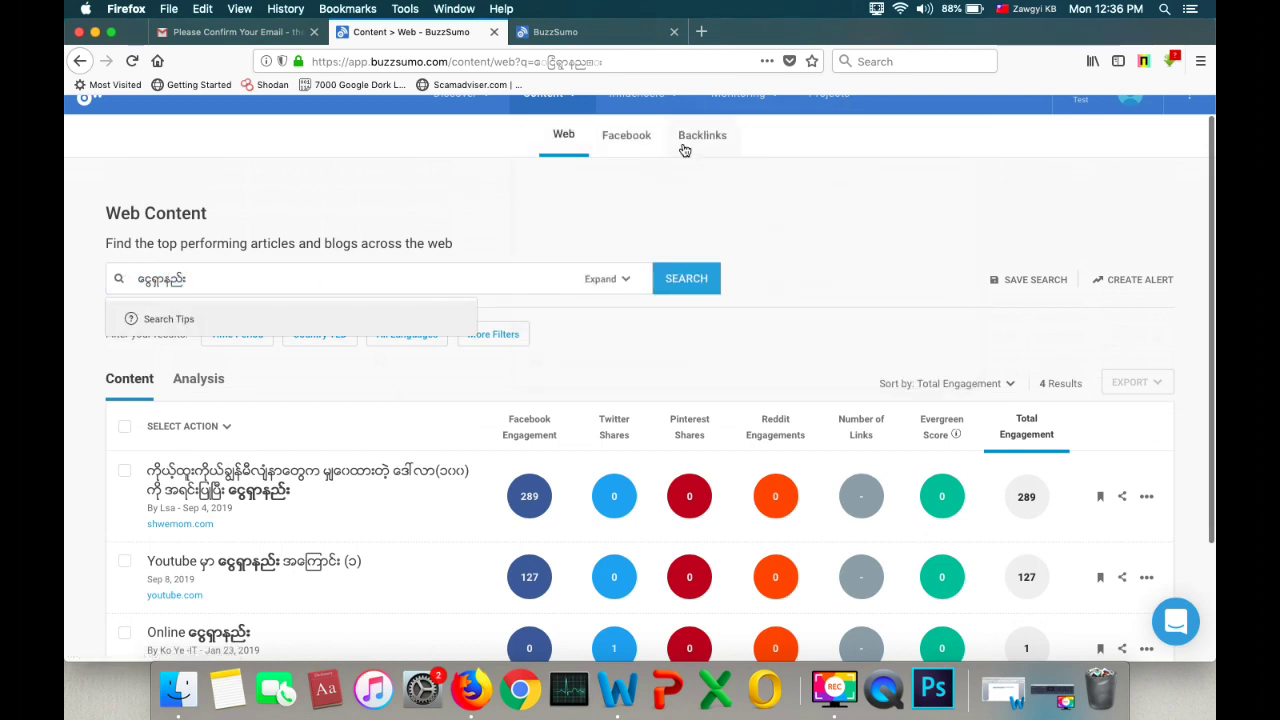
scroll(716, 205, "up", 1)
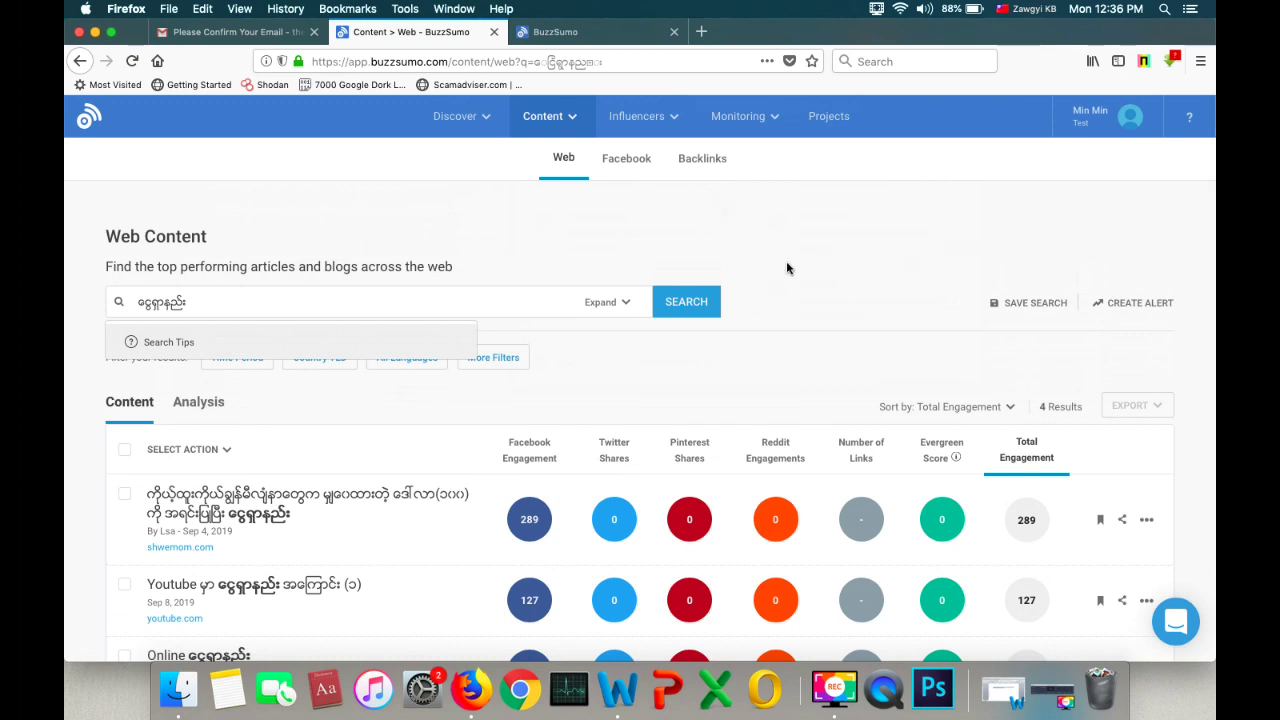
mouse_move(777, 122)
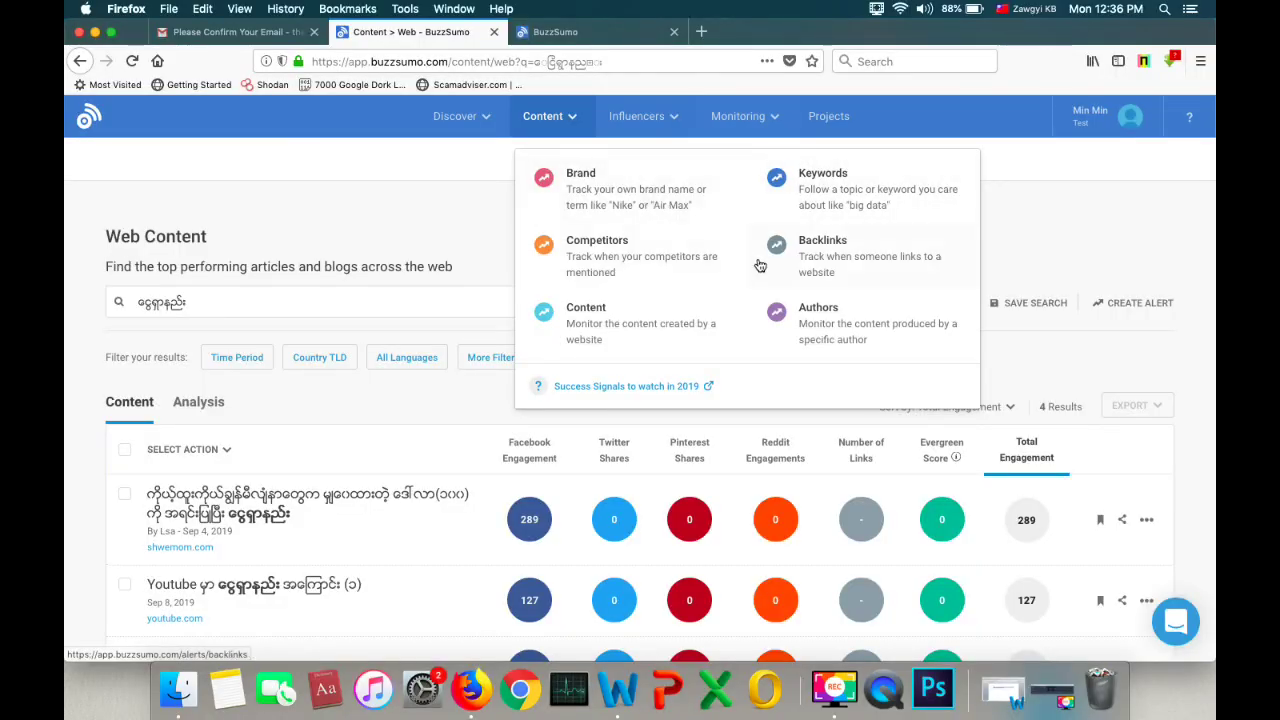
Replace the query with 'ေားေသာက' and search Web content, which finds nothing
left_click_drag(283, 300, 100, 299)
type("ေ")
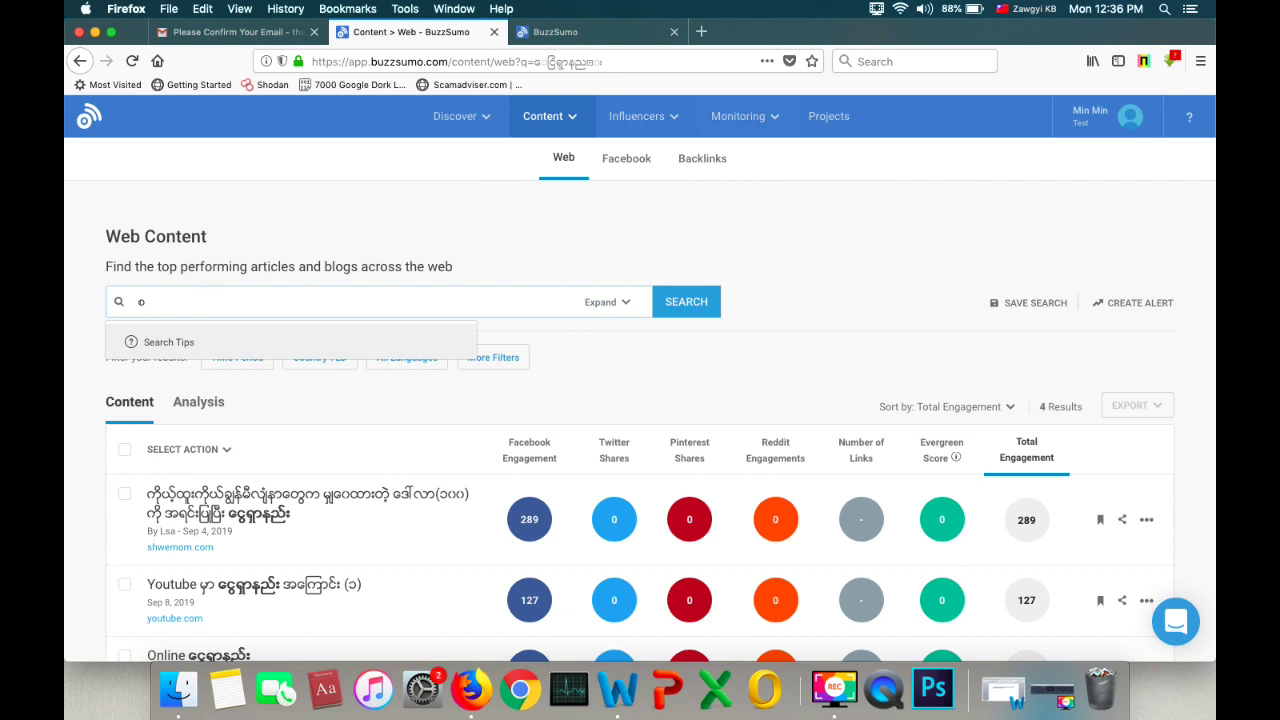
type("ားေသာက္ဆိုင္")
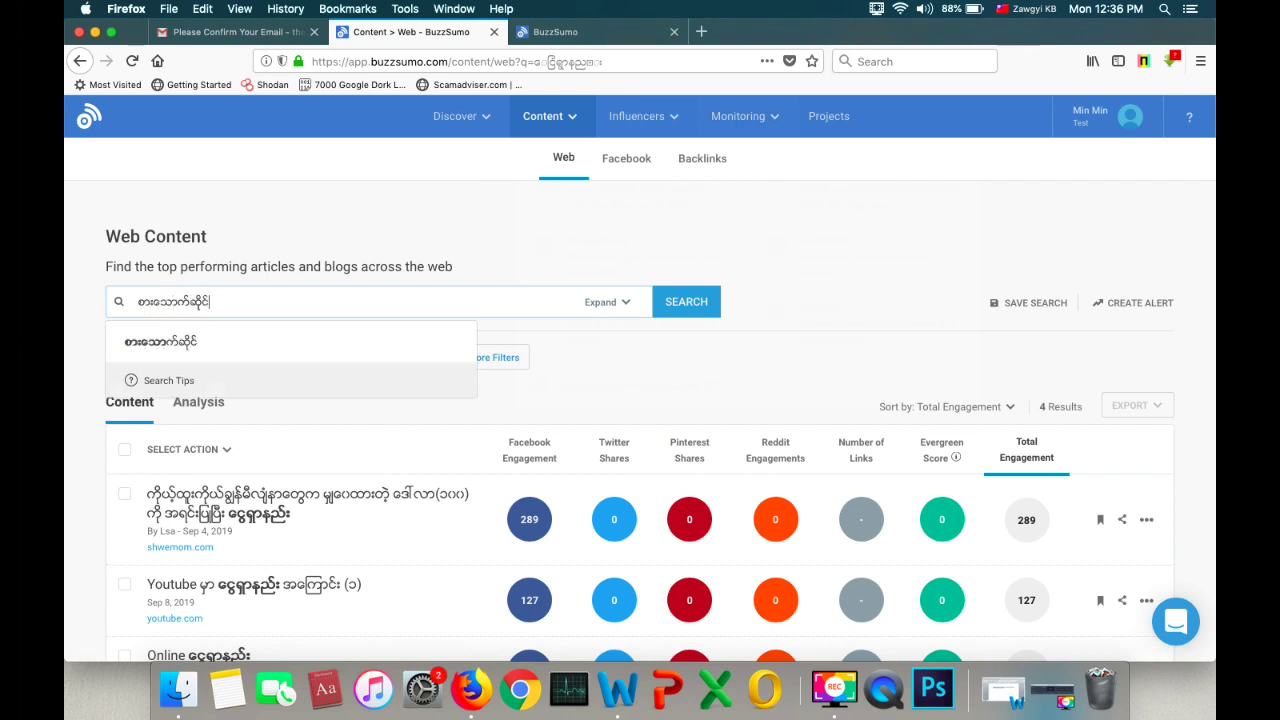
left_click(697, 311)
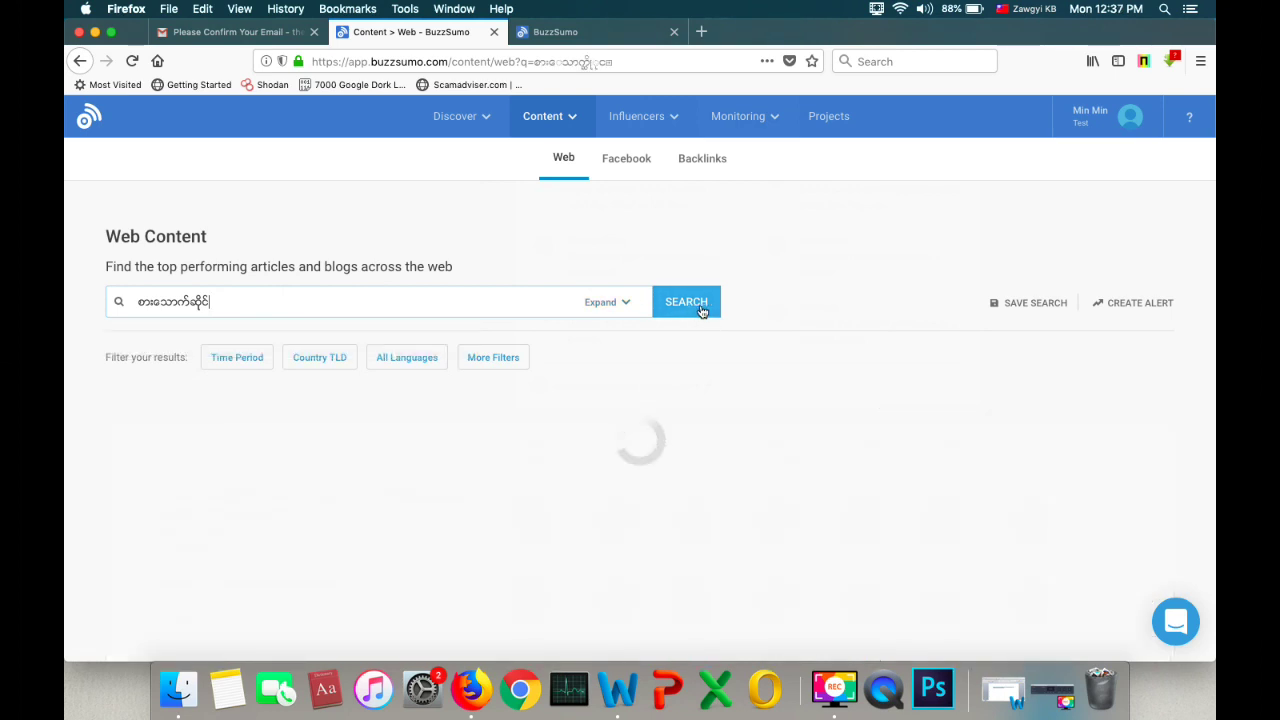
Switch to Facebook content for the same keyword and browse posts, the top with 335 interactions
left_click(632, 164)
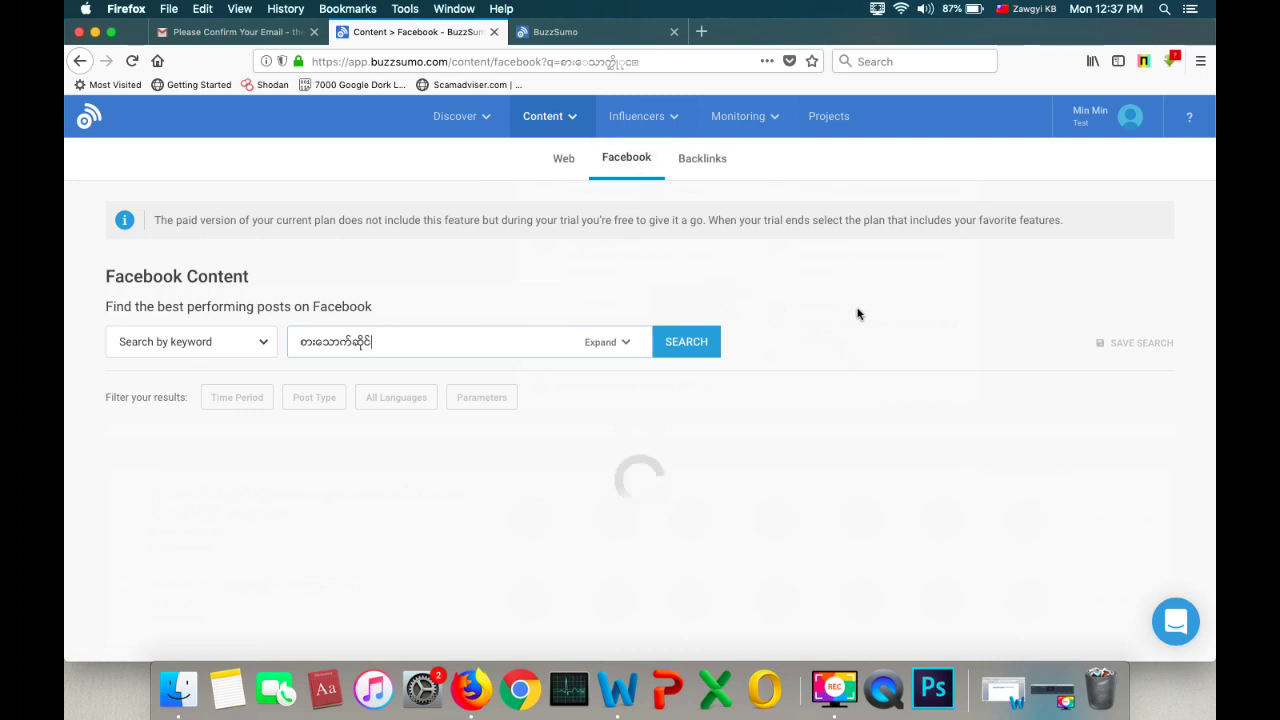
scroll(732, 548, "down", 3)
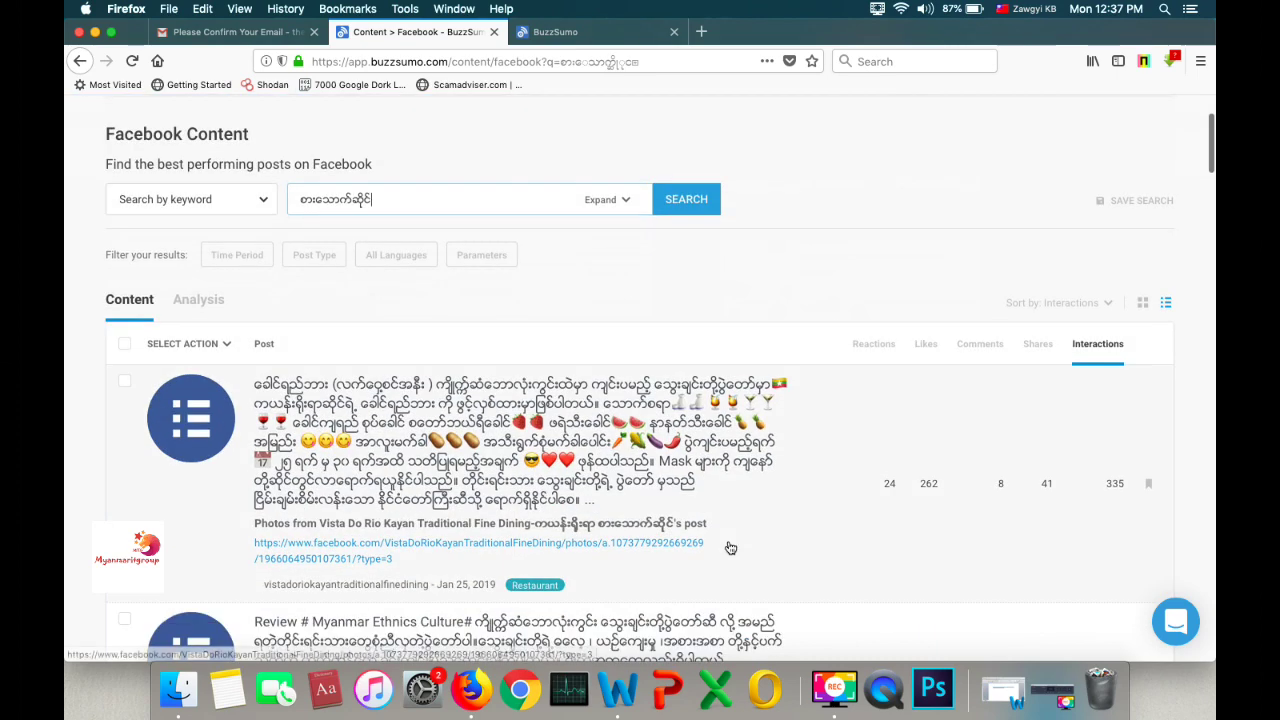
scroll(678, 496, "down", 1)
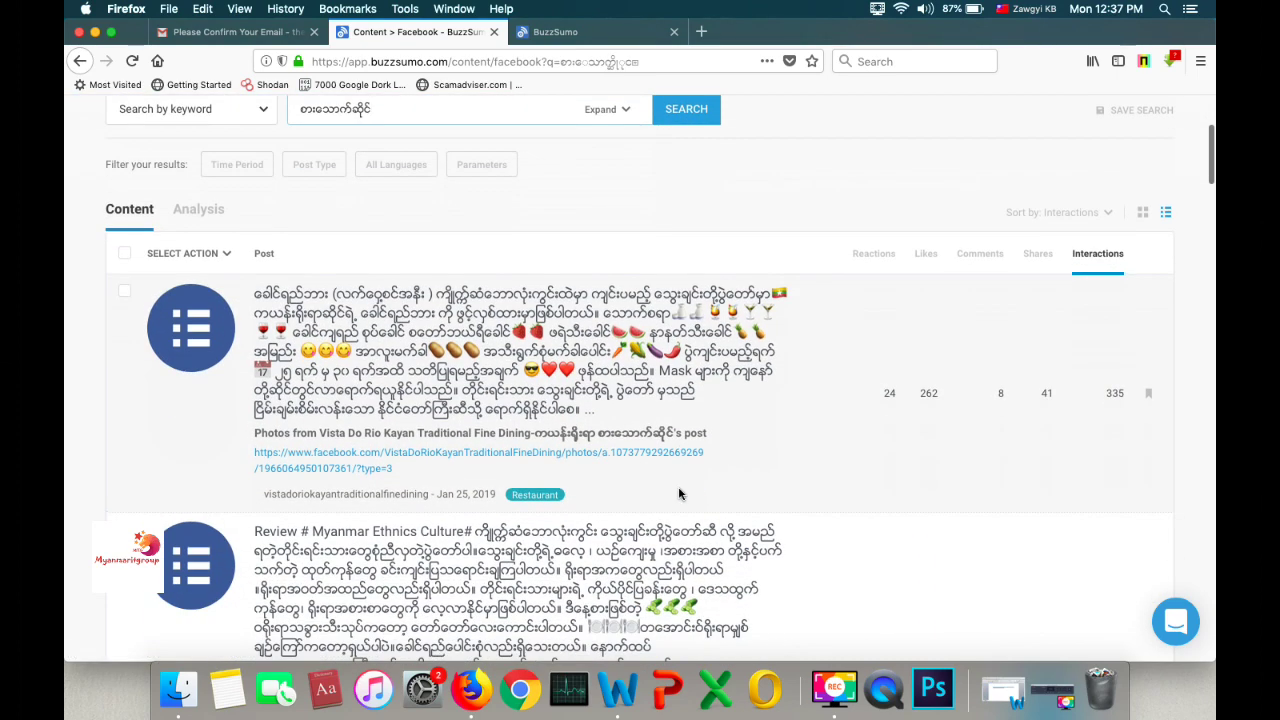
scroll(678, 494, "down", 2)
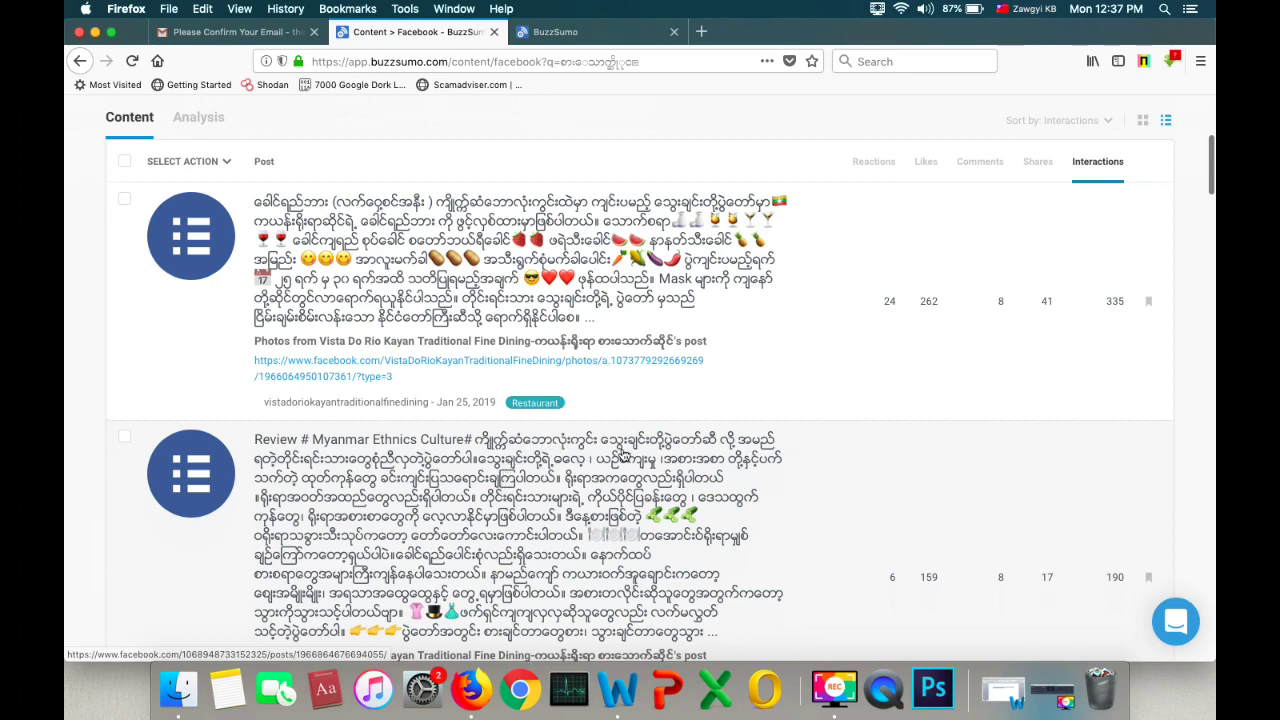
scroll(581, 508, "down", 5)
scroll(581, 508, "up", 10)
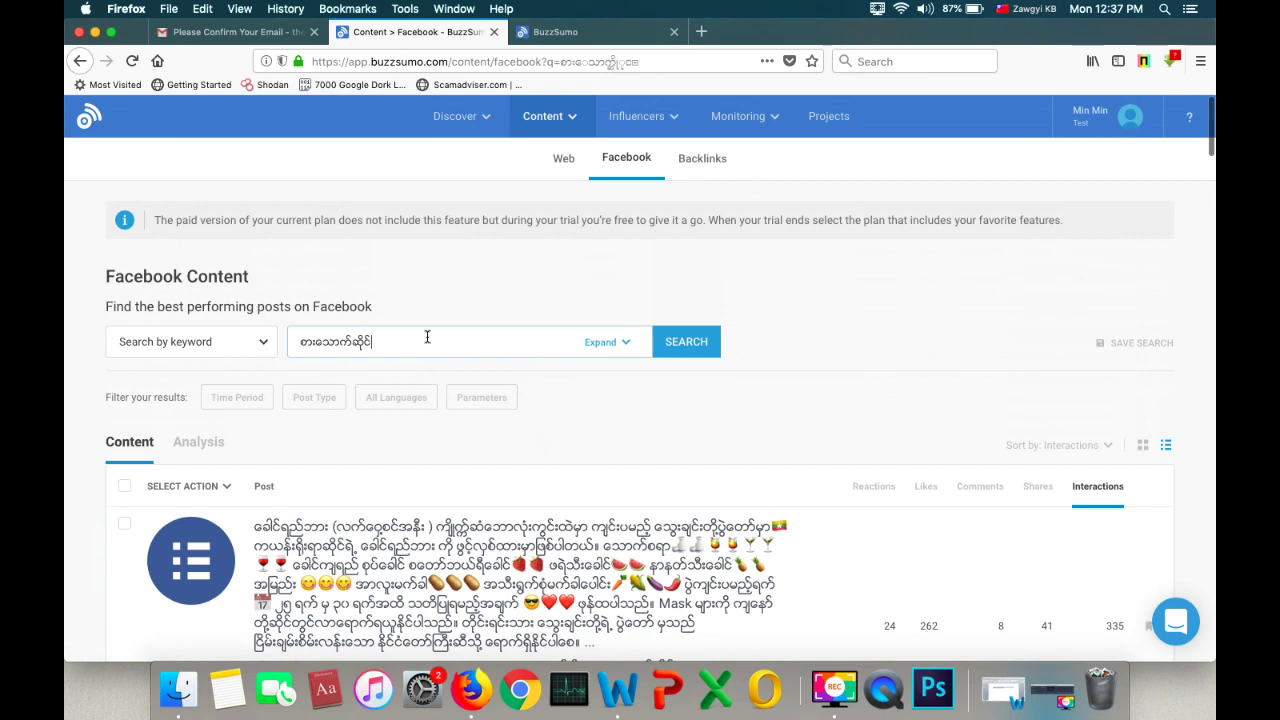
Go to Monitoring > Content to view the content alerts page
double_click(351, 341)
mouse_move(676, 123)
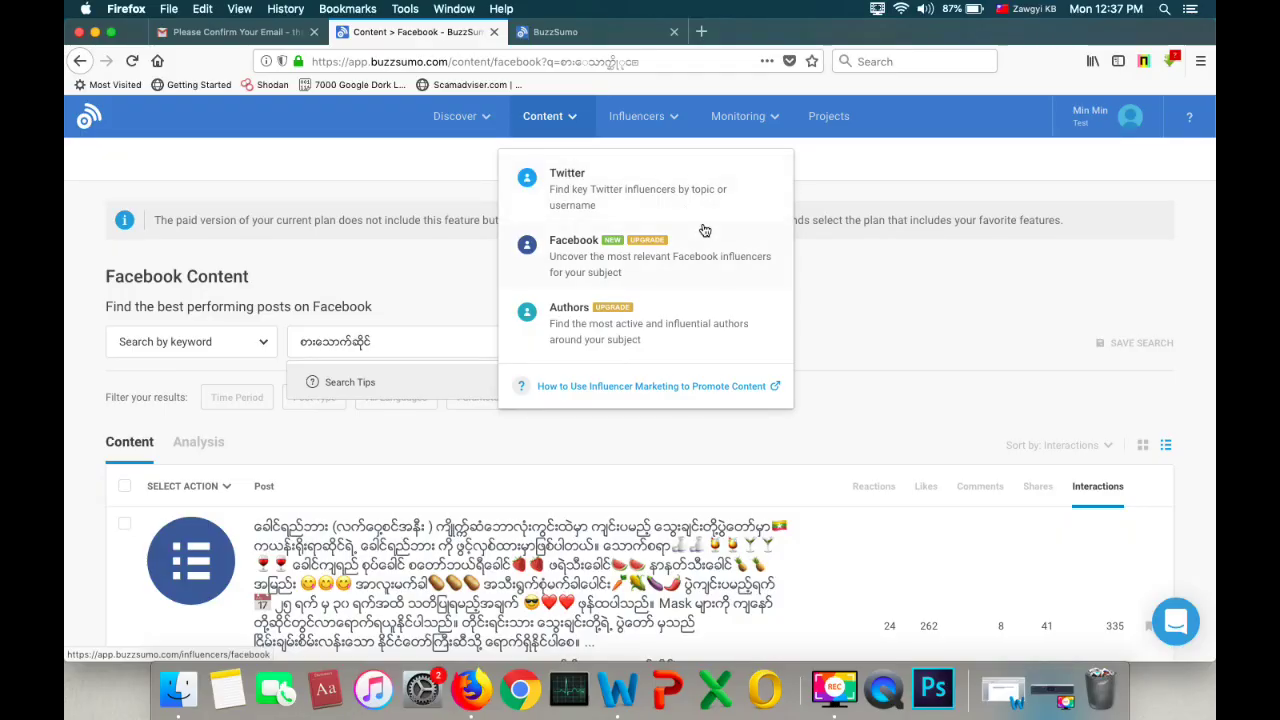
mouse_move(775, 122)
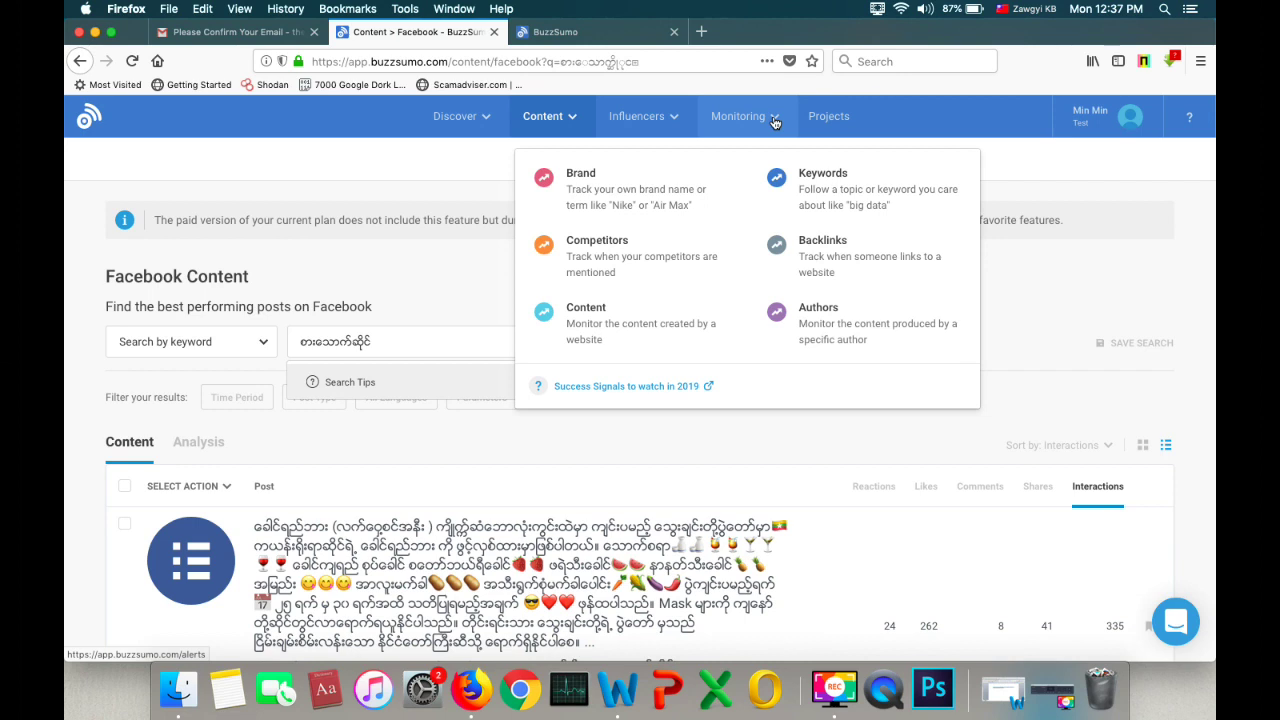
left_click(602, 328)
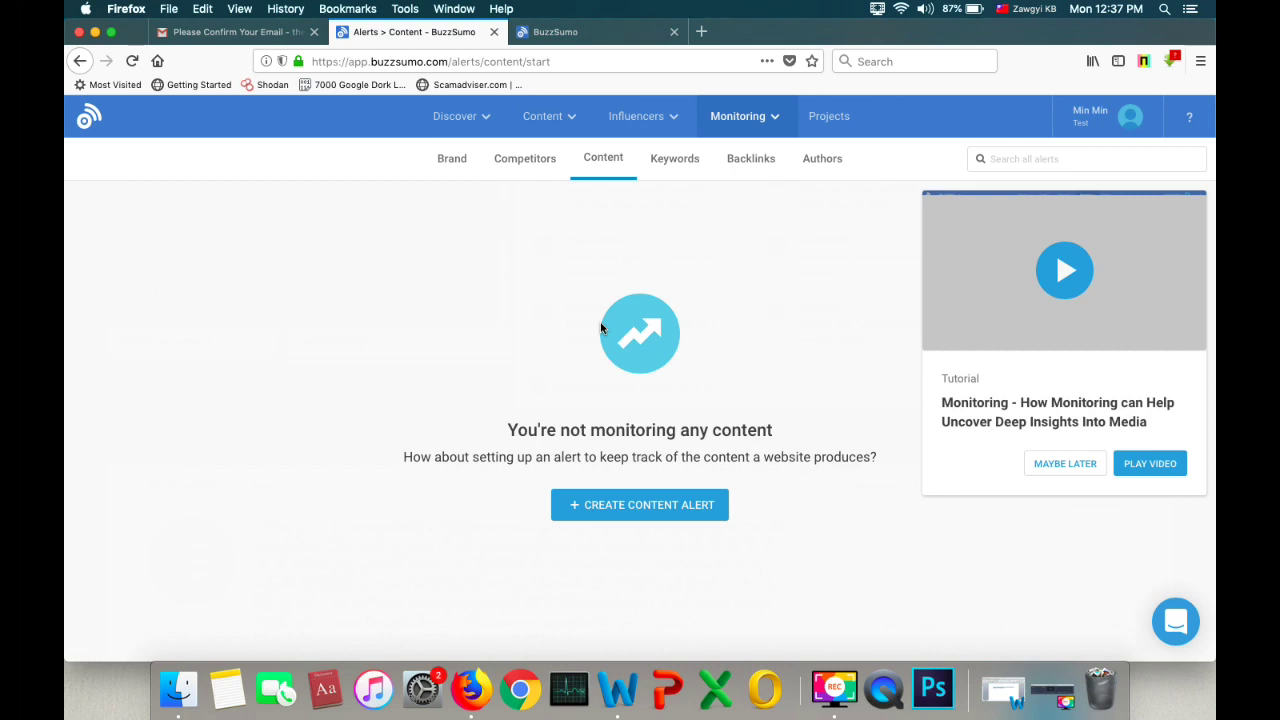
Open the Create Content Alert form, close it unsaved, and view the empty Keywords alerts page
left_click(618, 508)
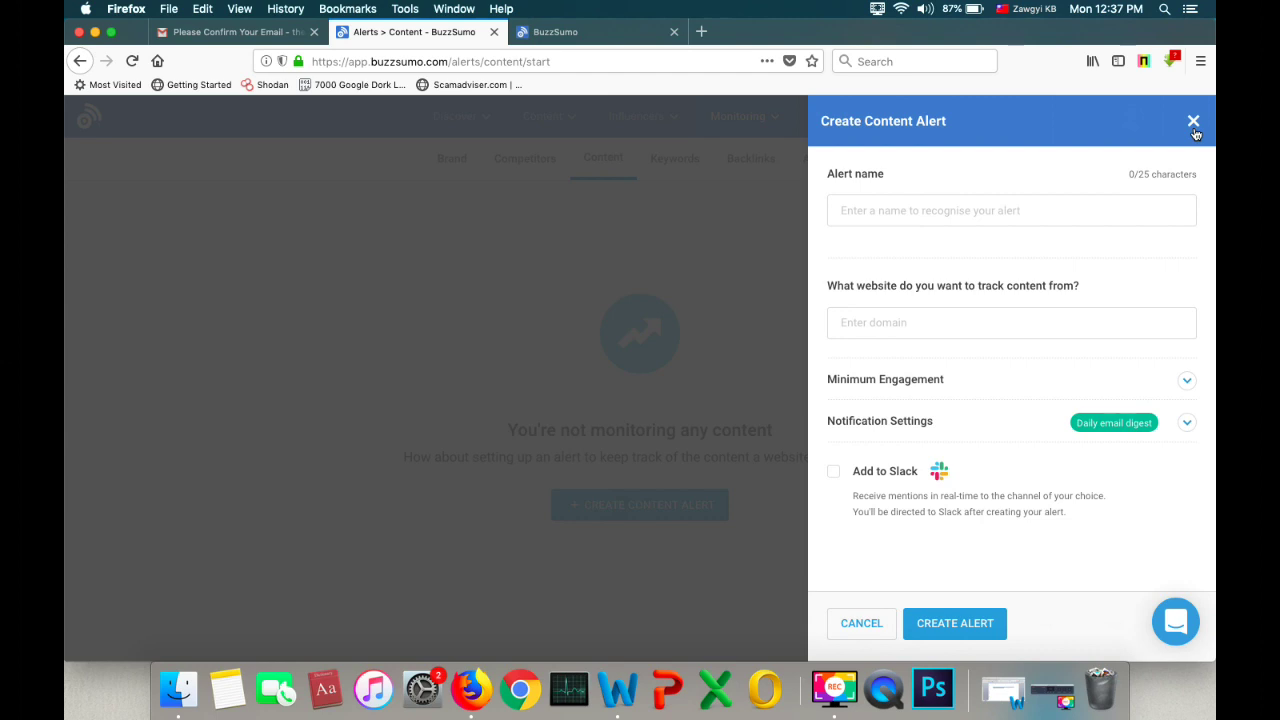
left_click(1194, 122)
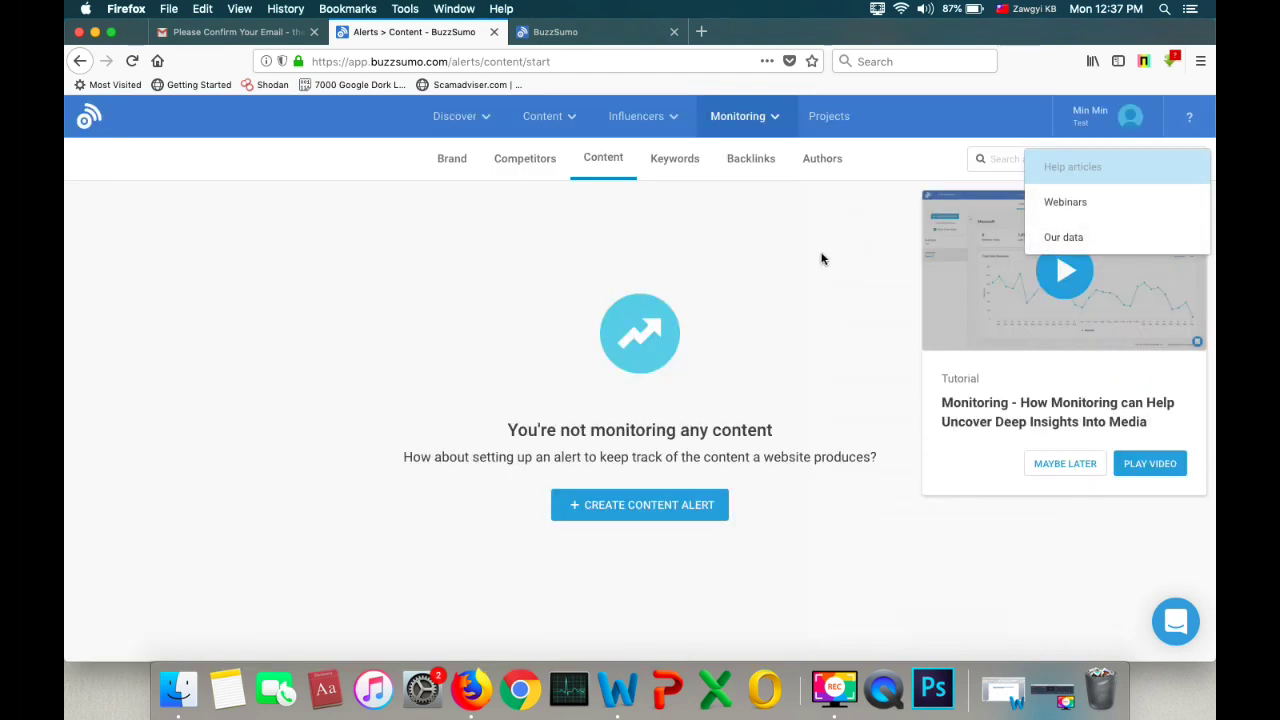
left_click(648, 170)
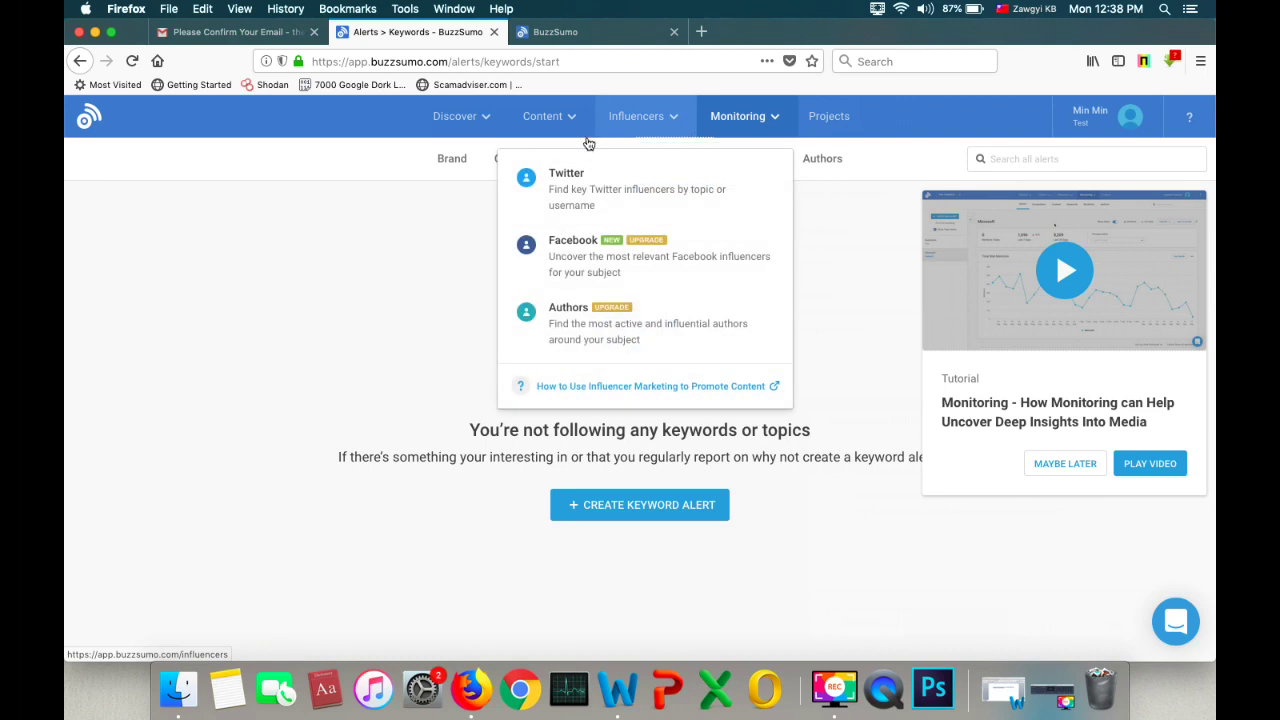
mouse_move(563, 148)
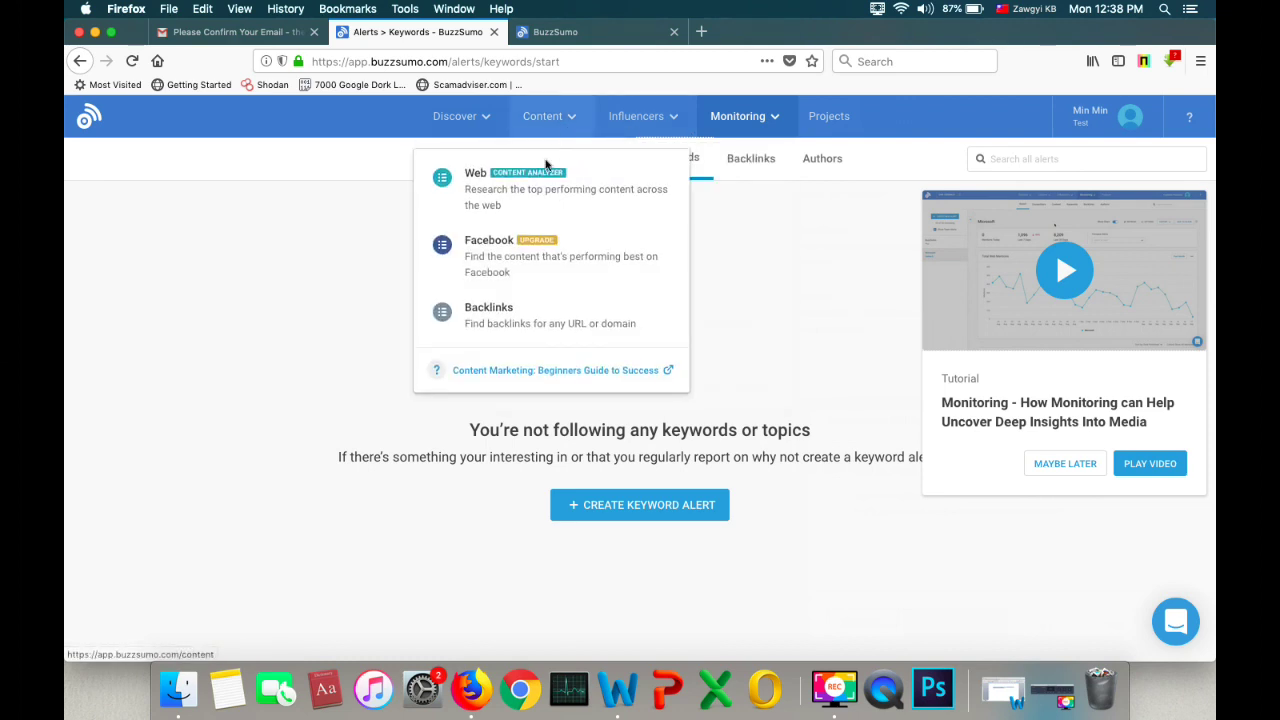
Return to Content > Facebook and focus the now-empty keyword search box
left_click(497, 248)
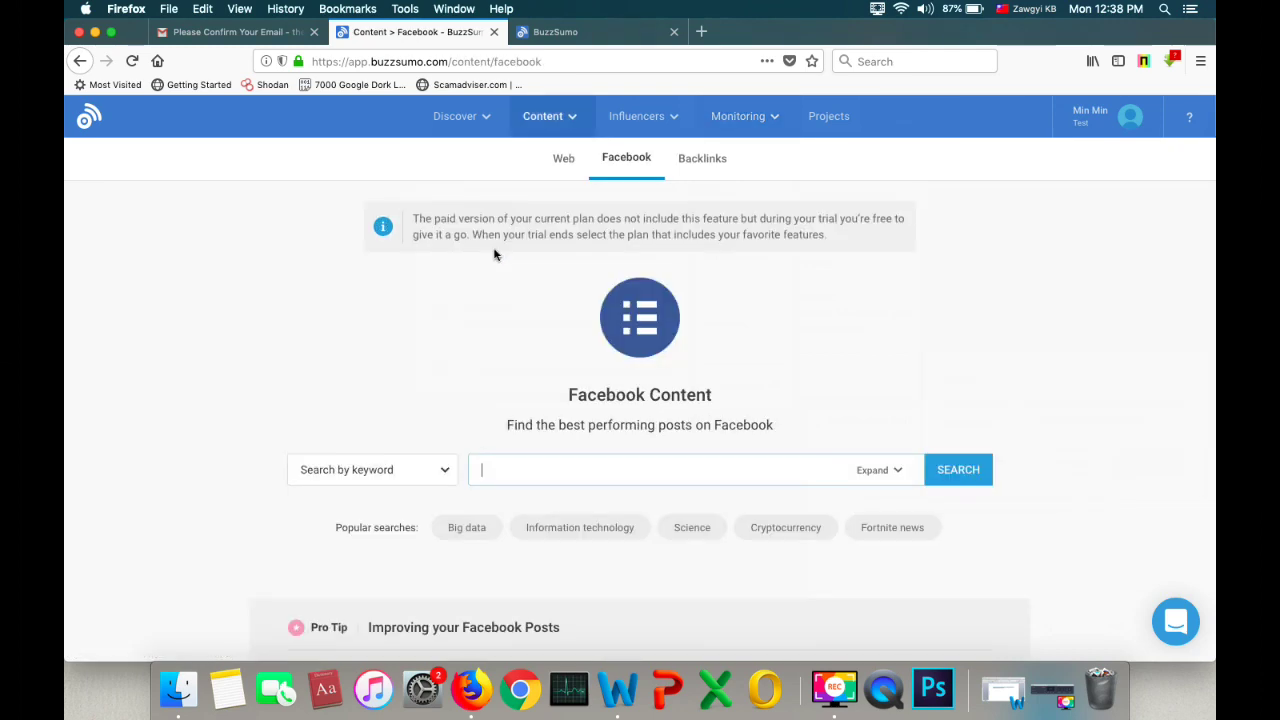
scroll(411, 349, "down", 5)
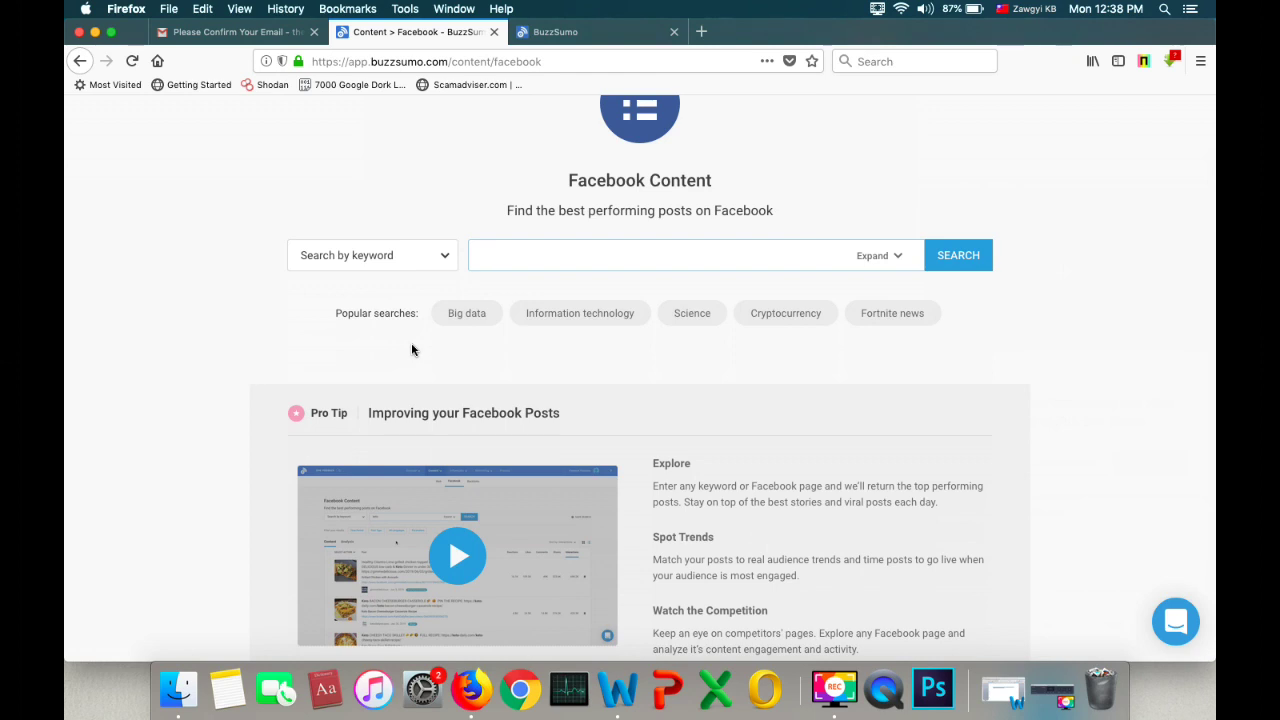
left_click(520, 257)
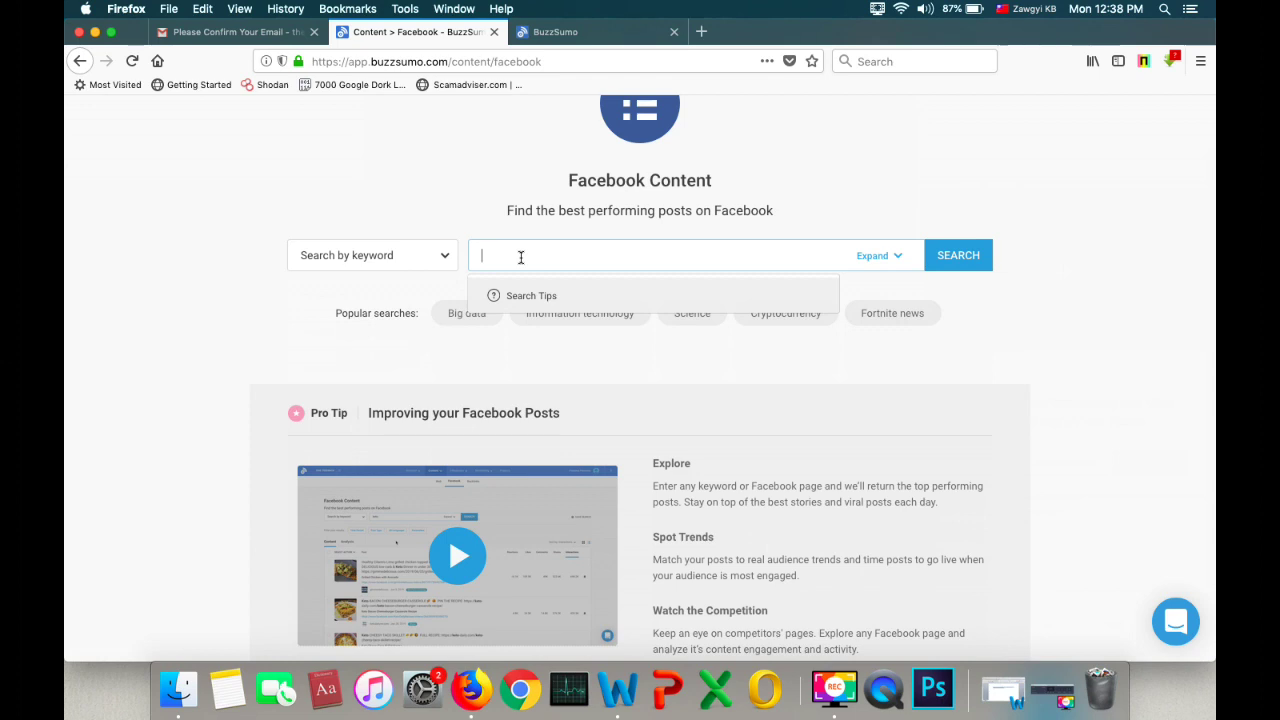
scroll(520, 257, "up", 4)
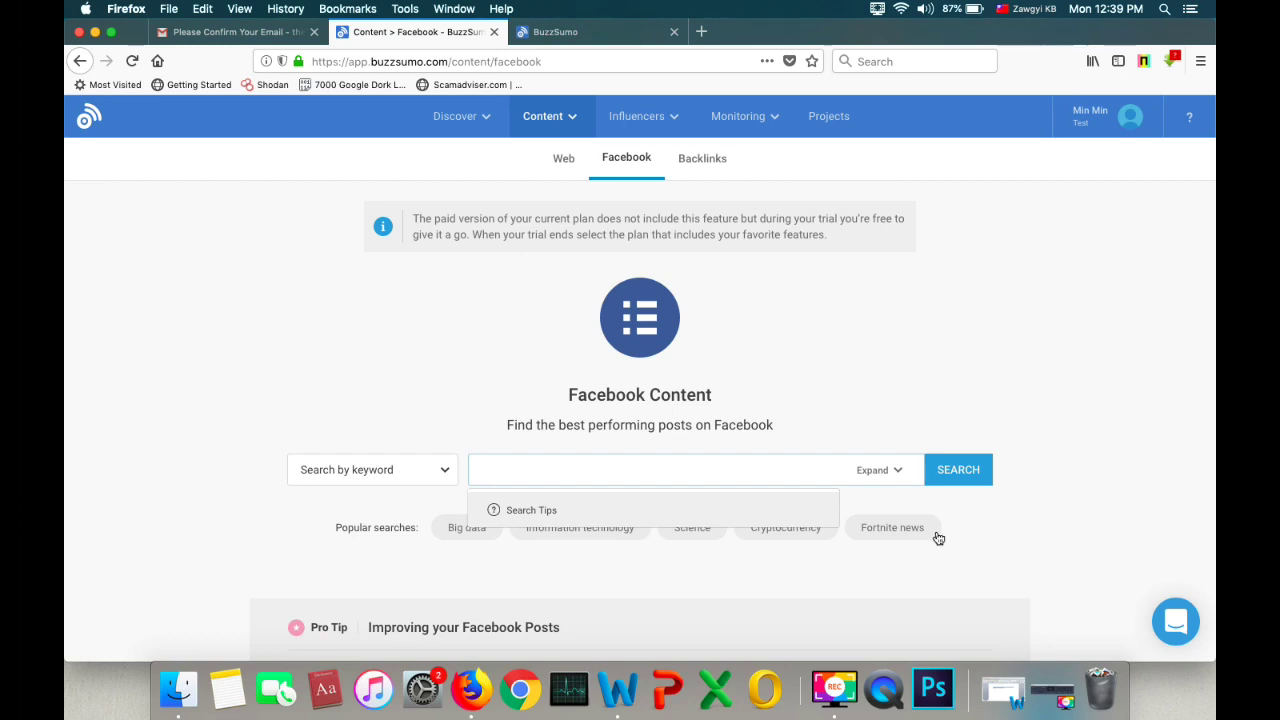
left_click(1049, 690)
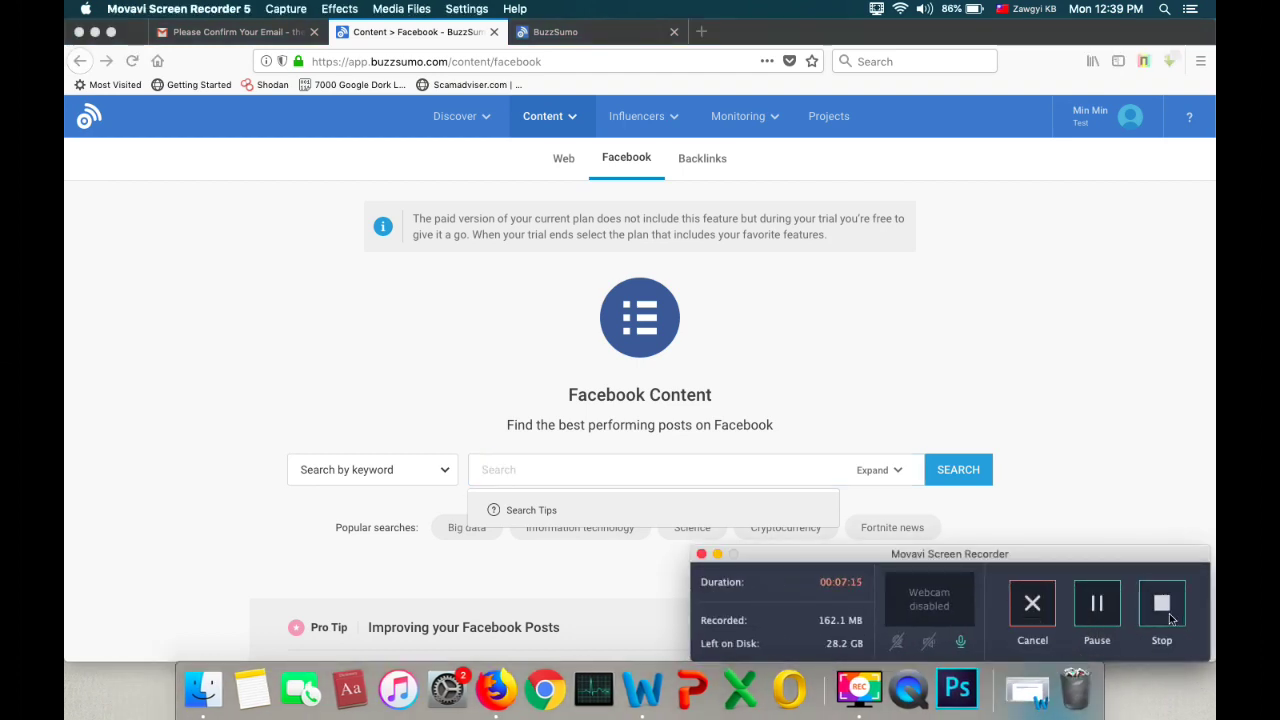